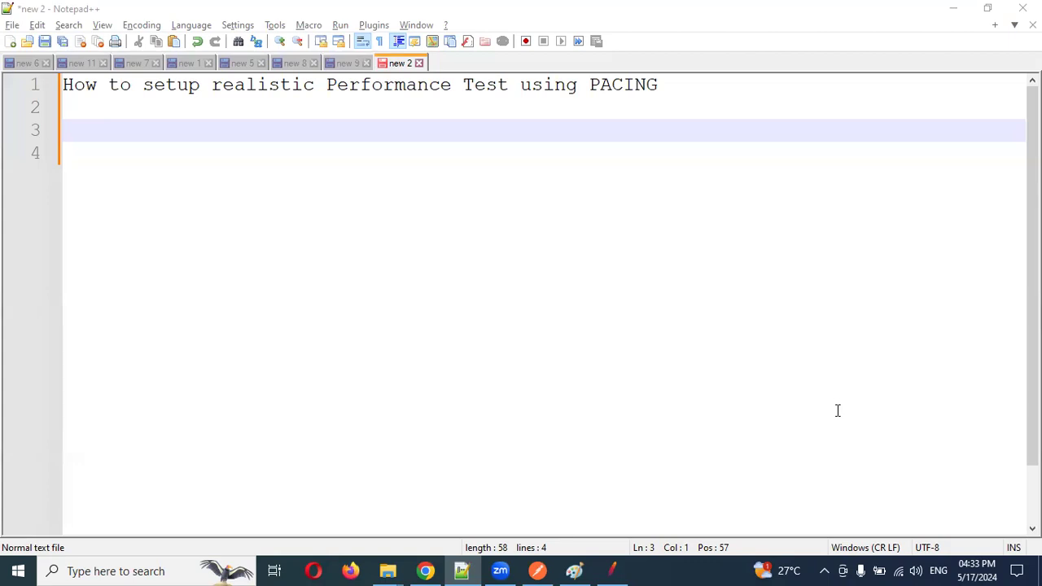
Step: Add the note "ramp-up amd down of virtal users" on line 4, followed by a blank line
{"action": "key", "text": "Down"}
{"action": "type", "text": "ramp"}
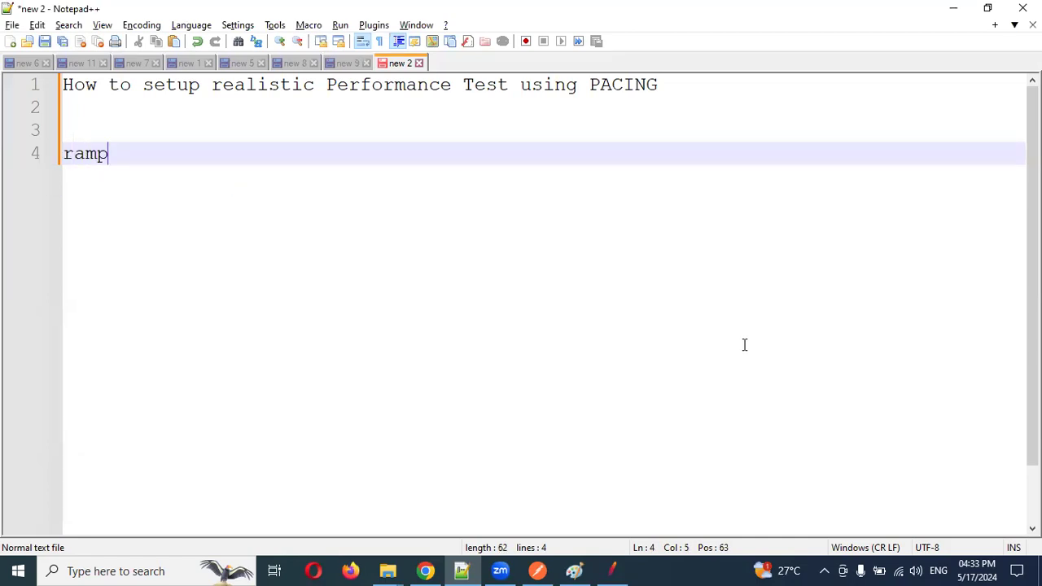
{"action": "type", "text": "-u"}
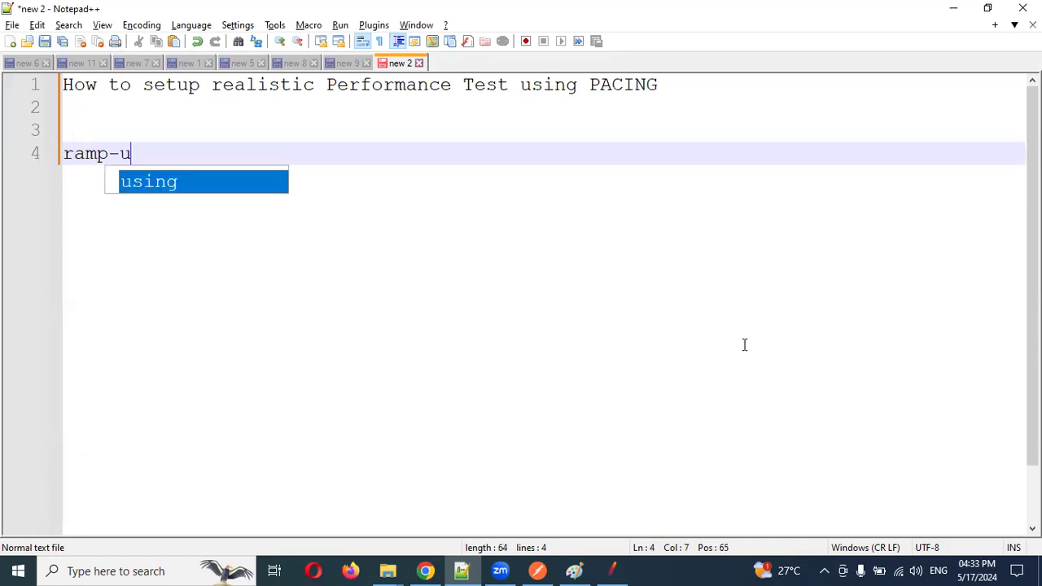
{"action": "type", "text": "p a"}
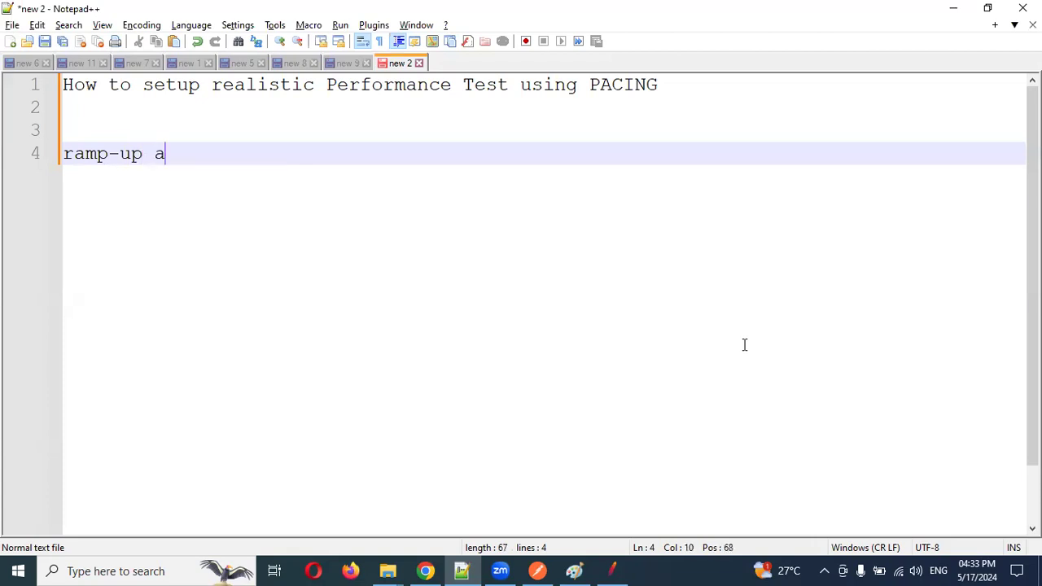
{"action": "type", "text": "md down "}
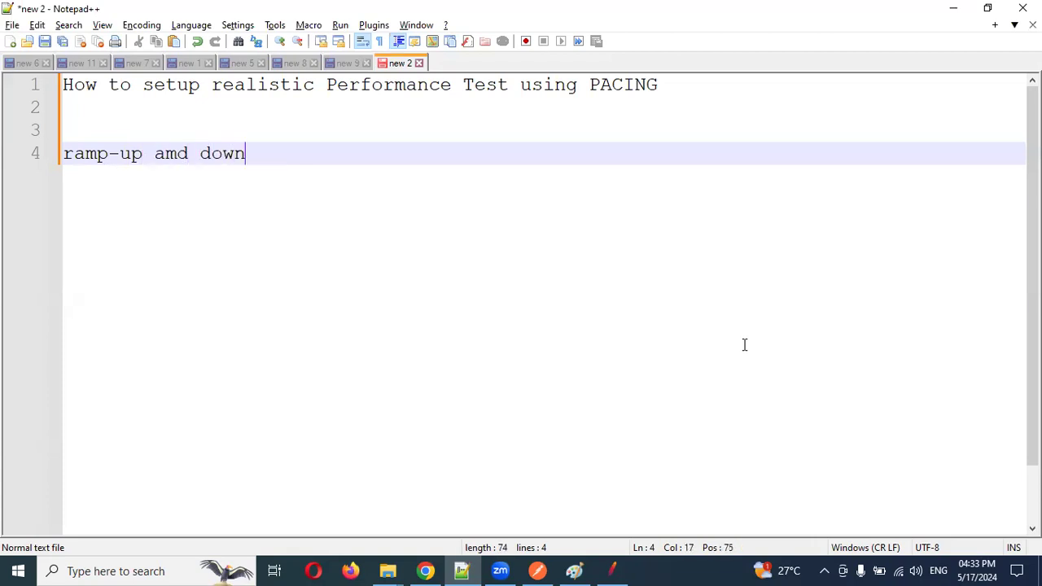
{"action": "type", "text": "of virtal users"}
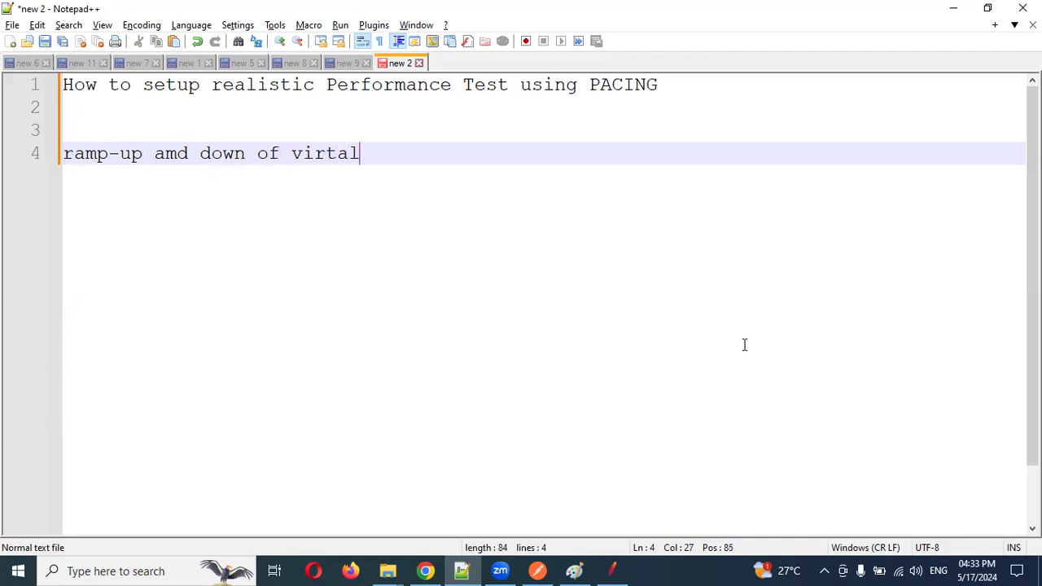
{"action": "key", "text": "Return"}
{"action": "key", "text": "Return"}
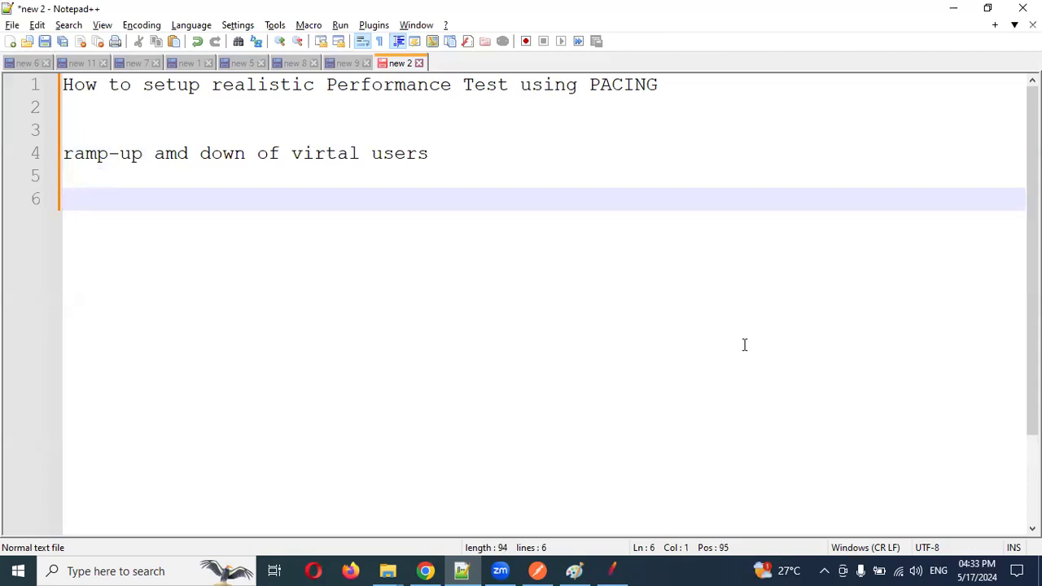
Step: Add the note "timing between iteration" on line 6, followed by a blank line
{"action": "type", "text": "timing"}
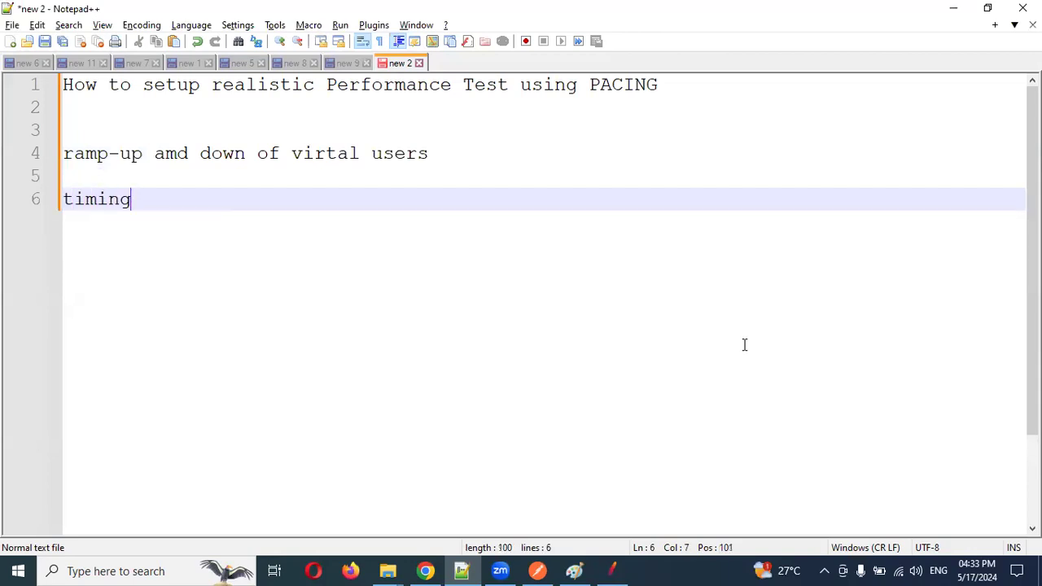
{"action": "type", "text": " between ite"}
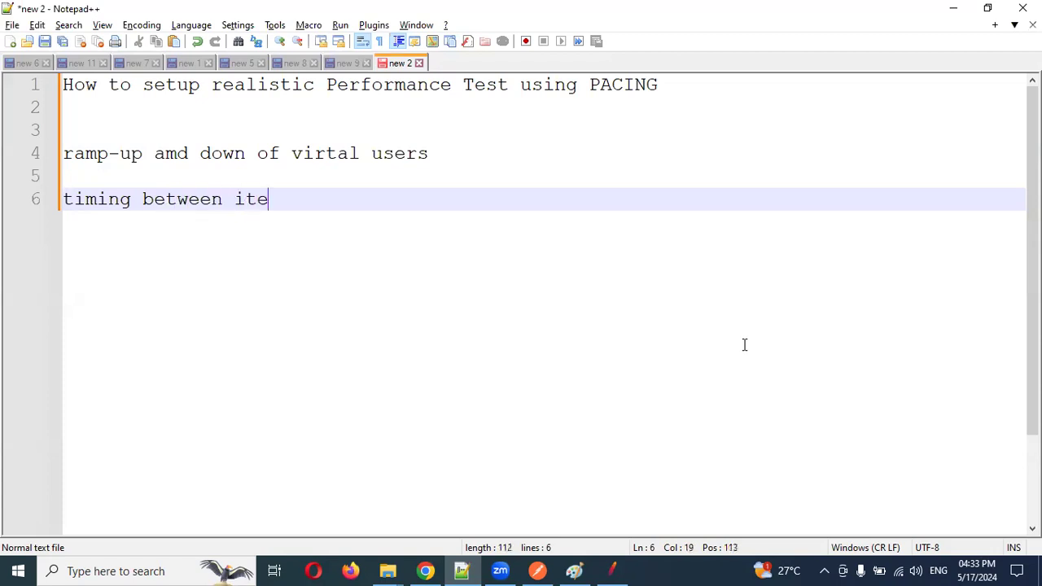
{"action": "type", "text": "ration"}
{"action": "key", "text": "Return"}
{"action": "key", "text": "Return"}
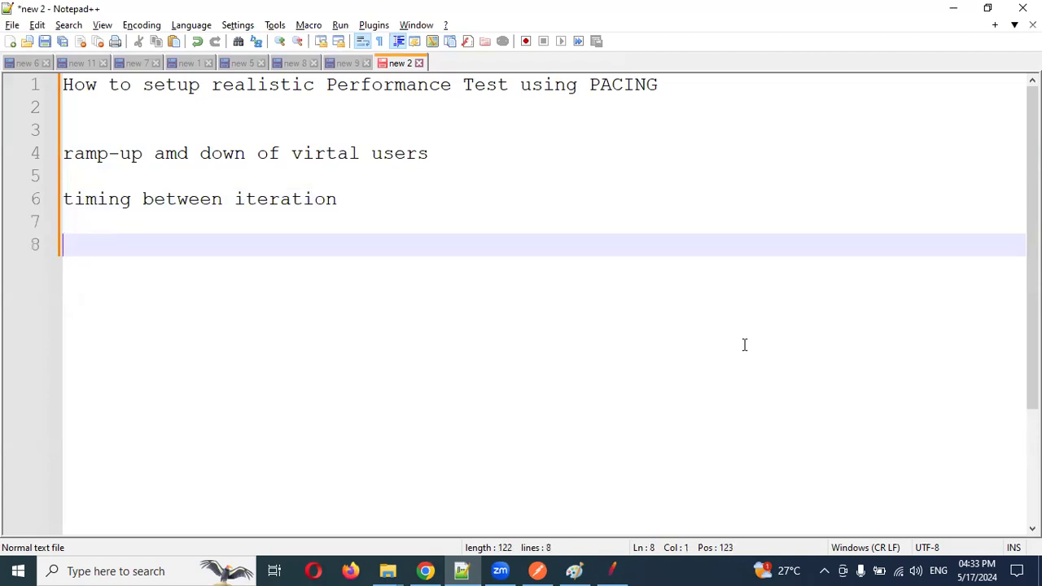
Step: Write the note "x iteration in y min/sec" on line 8
{"action": "type", "text": "x i"}
{"action": "key", "text": "Return"}
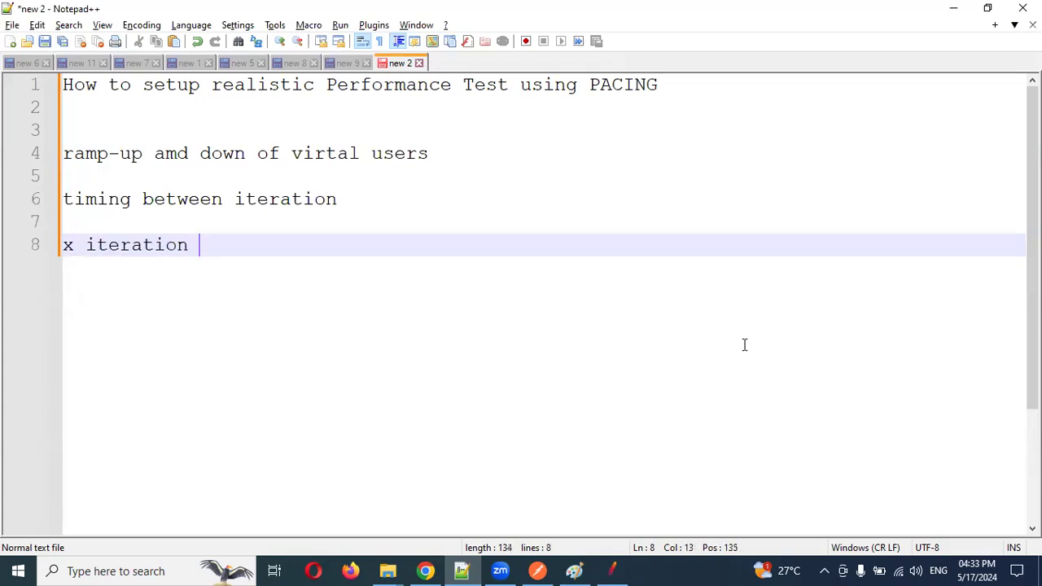
{"action": "type", "text": "in u"}
{"action": "key", "text": "BackSpace"}
{"action": "key", "text": "BackSpace"}
{"action": "type", "text": "y min/sec"}
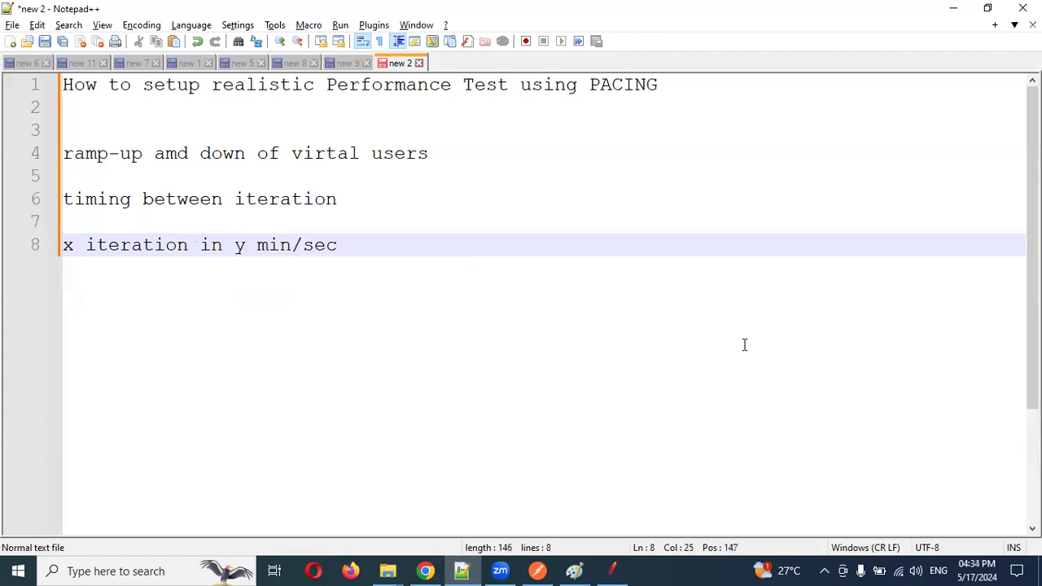
Step: Switch to Paint and draw a vertical and a horizontal graph axis, the horizontal about 487 px long, with short tick marks on both
{"action": "left_click", "coordinate": [574, 570]}
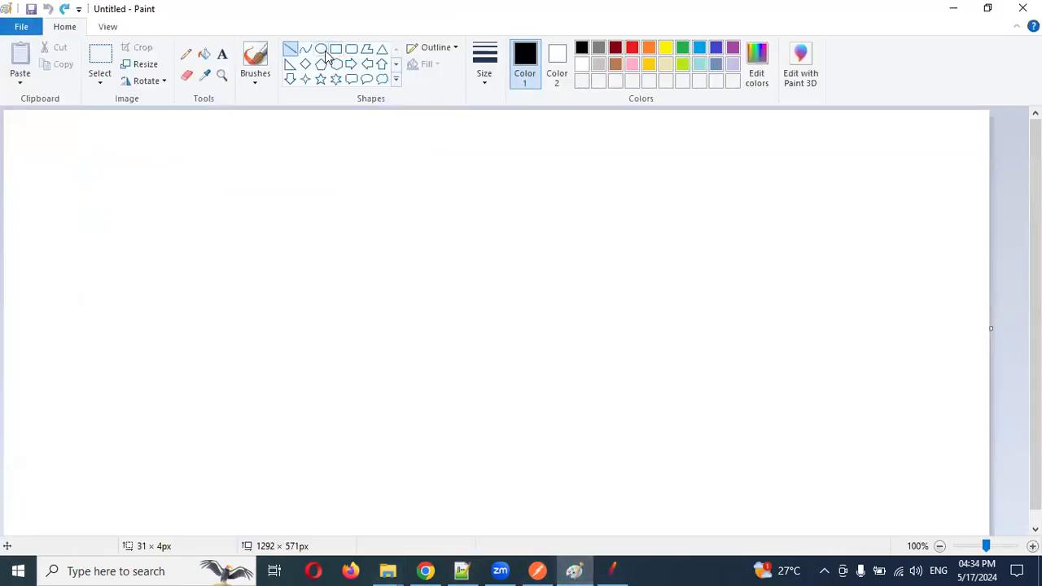
{"action": "mouse_move", "coordinate": [189, 193]}
{"action": "left_mouse_down"}
{"action": "mouse_move", "coordinate": [169, 416]}
{"action": "mouse_move", "coordinate": [340, 410]}
{"action": "mouse_move", "coordinate": [179, 418]}
{"action": "mouse_move", "coordinate": [204, 425]}
{"action": "mouse_move", "coordinate": [193, 429]}
{"action": "mouse_move", "coordinate": [532, 442]}
{"action": "mouse_move", "coordinate": [558, 416]}
{"action": "left_mouse_up"}
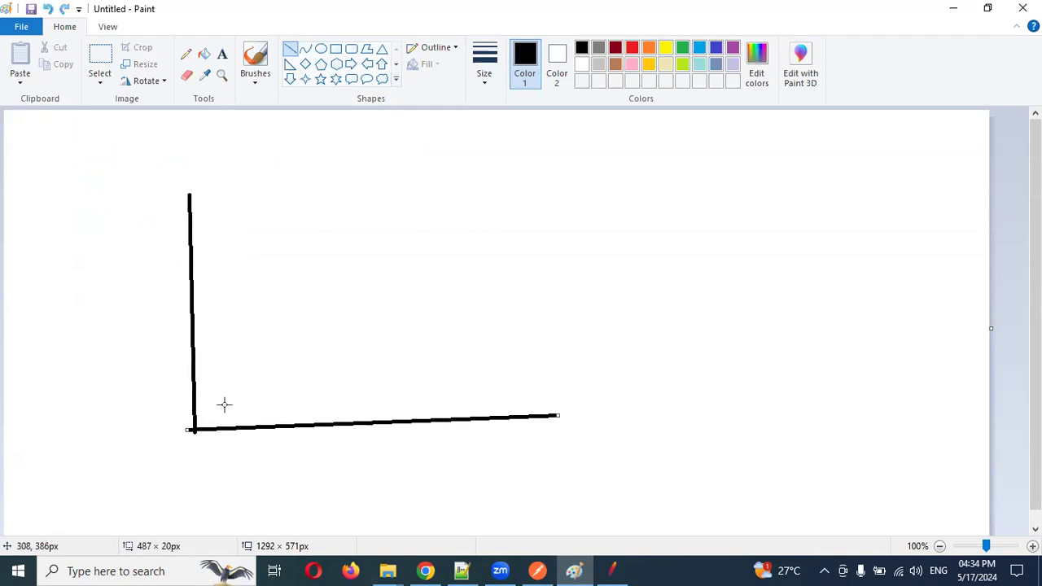
{"action": "mouse_move", "coordinate": [182, 411]}
{"action": "left_mouse_down"}
{"action": "mouse_move", "coordinate": [201, 414]}
{"action": "mouse_move", "coordinate": [203, 392]}
{"action": "mouse_move", "coordinate": [176, 383]}
{"action": "mouse_move", "coordinate": [191, 379]}
{"action": "mouse_move", "coordinate": [208, 348]}
{"action": "mouse_move", "coordinate": [177, 340]}
{"action": "mouse_move", "coordinate": [208, 335]}
{"action": "mouse_move", "coordinate": [204, 310]}
{"action": "left_mouse_up"}
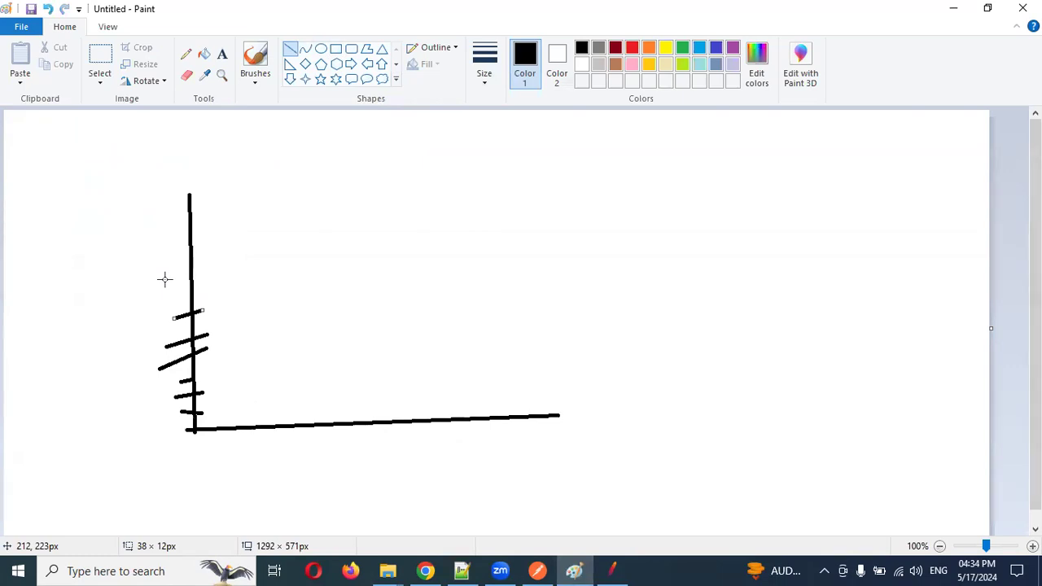
{"action": "mouse_move", "coordinate": [214, 431]}
{"action": "left_mouse_down"}
{"action": "mouse_move", "coordinate": [219, 453]}
{"action": "mouse_move", "coordinate": [324, 432]}
{"action": "left_mouse_up"}
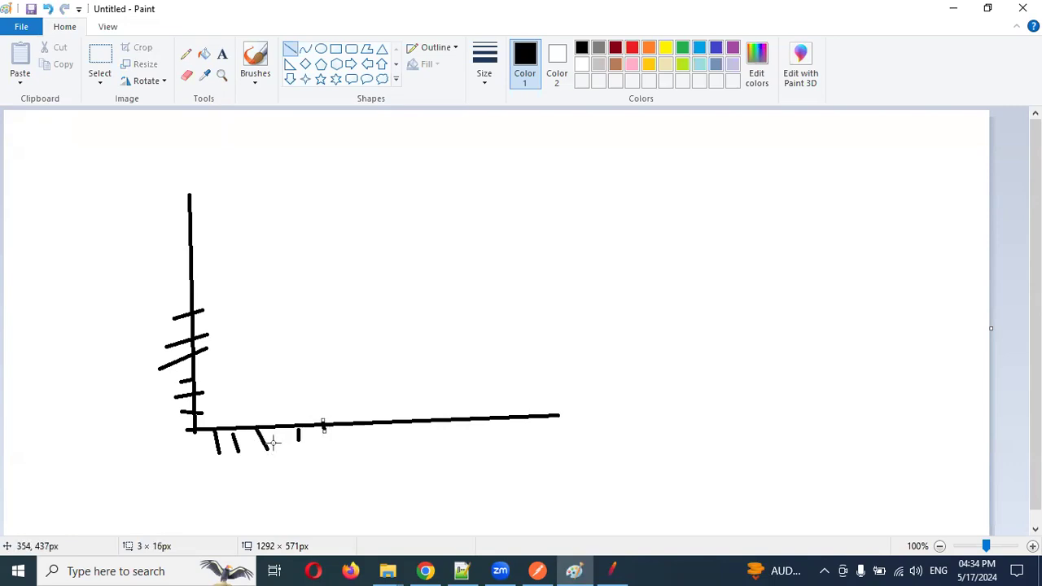
Step: Draw two peaks of rising and falling straight lines side by side above the horizontal axis
{"action": "mouse_move", "coordinate": [226, 413]}
{"action": "left_mouse_down"}
{"action": "mouse_move", "coordinate": [249, 342]}
{"action": "mouse_move", "coordinate": [298, 381]}
{"action": "mouse_move", "coordinate": [259, 320]}
{"action": "mouse_move", "coordinate": [342, 409]}
{"action": "mouse_move", "coordinate": [348, 306]}
{"action": "mouse_move", "coordinate": [408, 369]}
{"action": "left_mouse_up"}
{"action": "left_click", "coordinate": [251, 319]}
{"action": "left_click_drag", "start_coordinate": [431, 402], "coordinate": [447, 407]}
{"action": "left_click", "coordinate": [517, 397]}
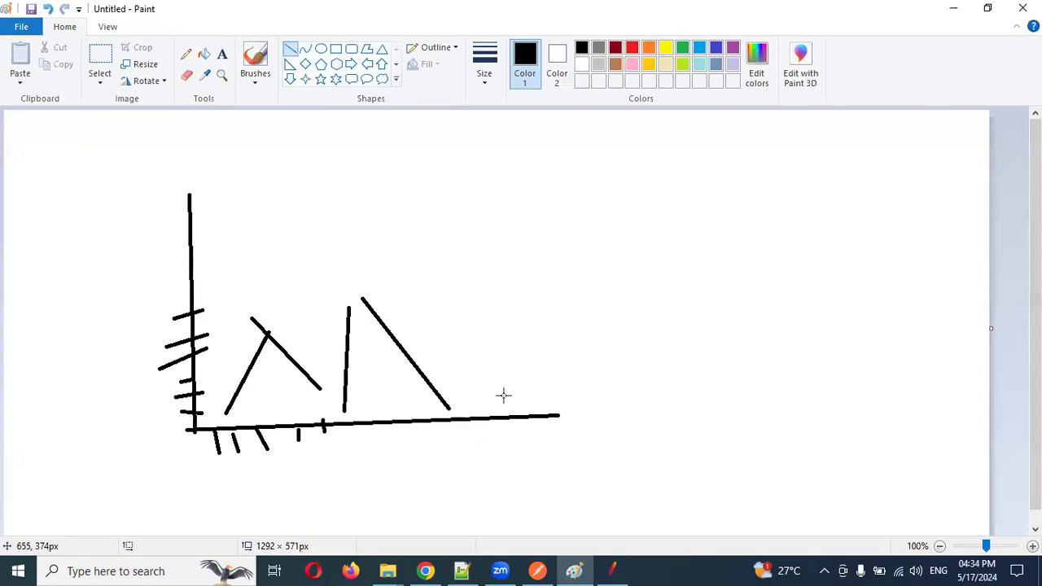
Step: Switch to JMeter and look through the available and installed plugins in the Plugins Manager
{"action": "left_click", "coordinate": [612, 569]}
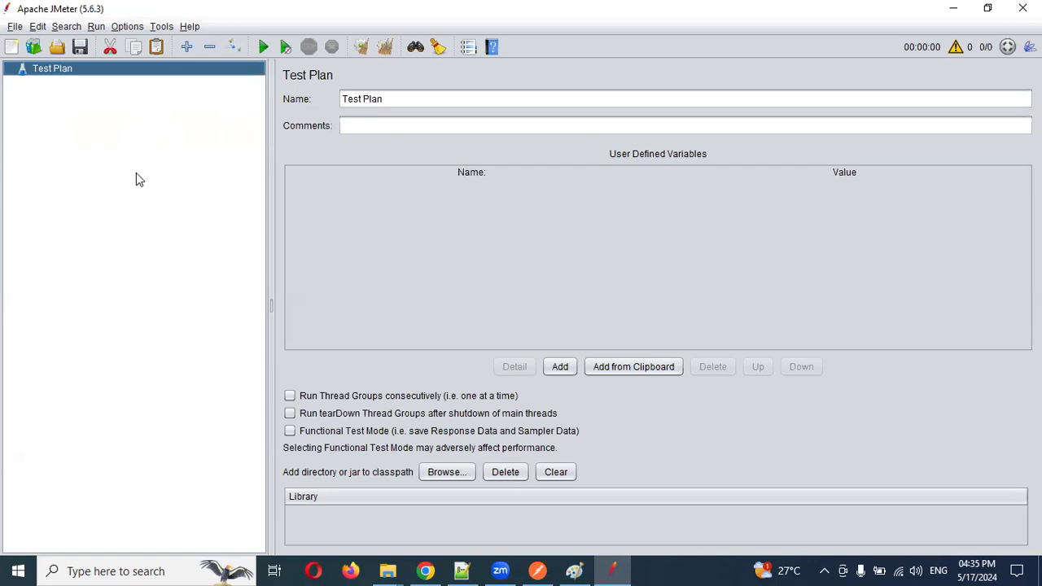
{"action": "left_click", "coordinate": [127, 27]}
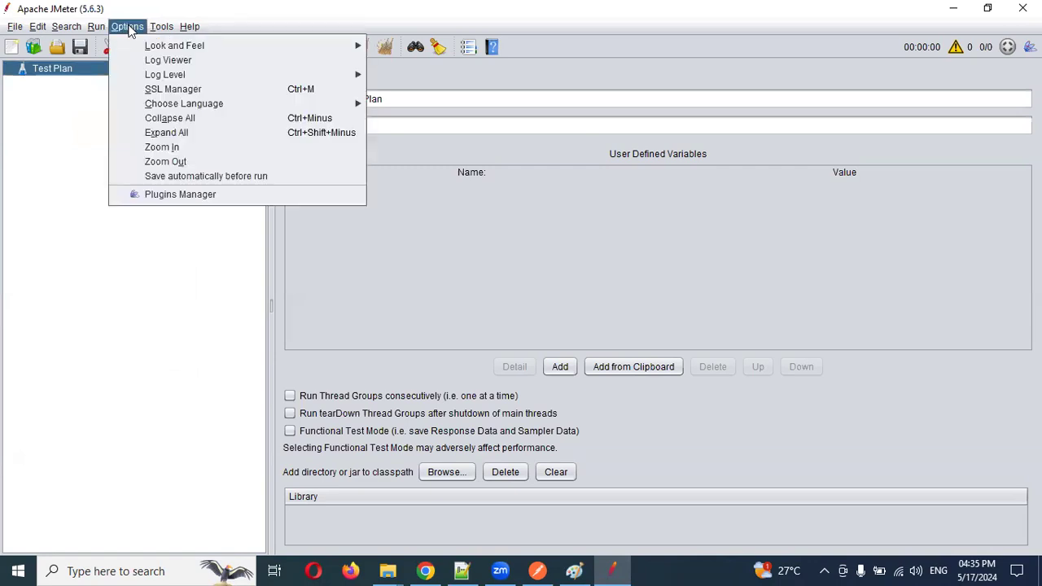
{"action": "left_click", "coordinate": [150, 194]}
{"action": "left_click", "coordinate": [272, 36]}
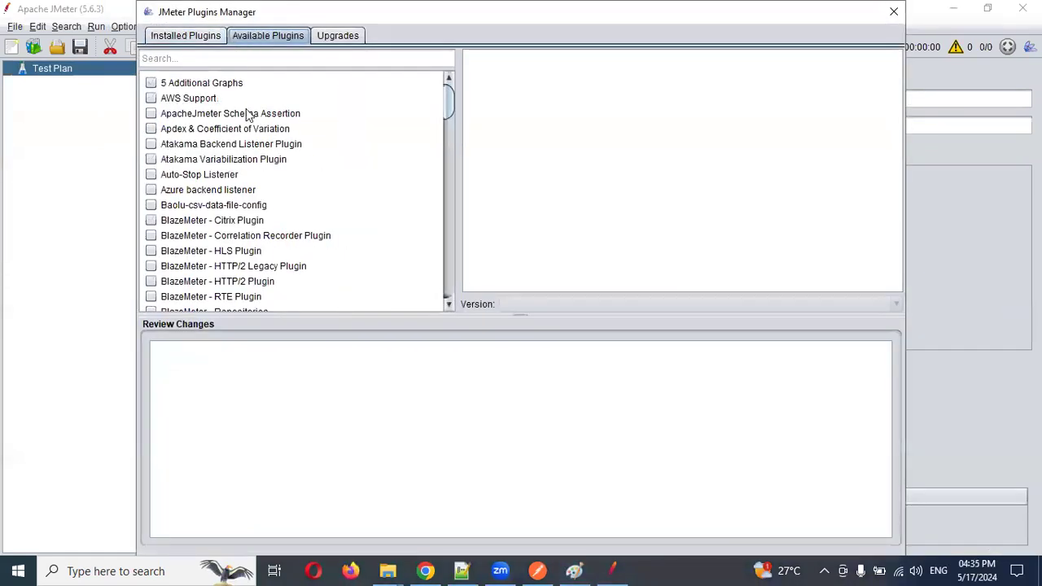
{"action": "scroll", "coordinate": [297, 149], "scroll_direction": "down", "scroll_amount": 12}
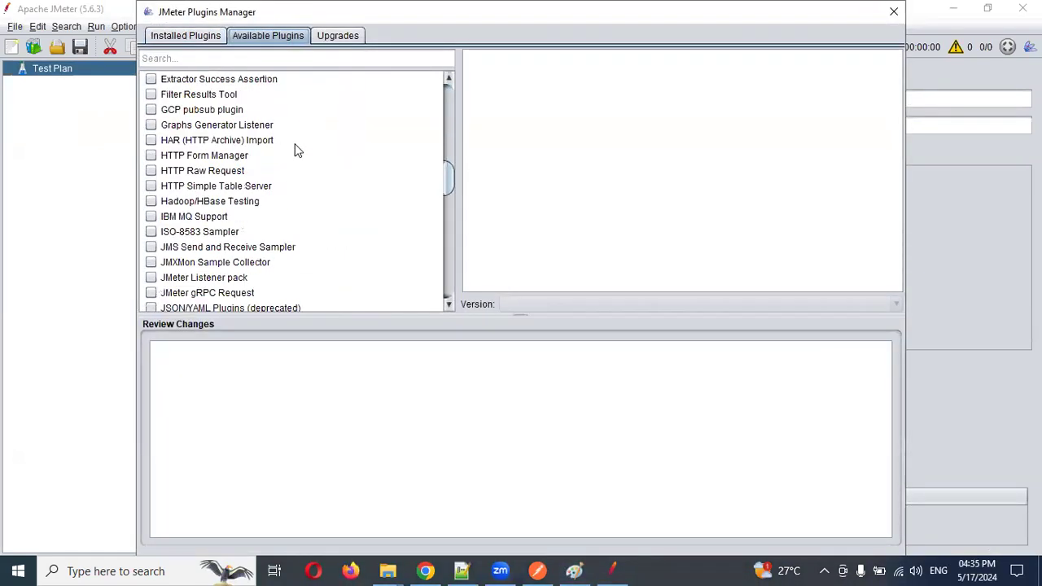
{"action": "scroll", "coordinate": [297, 149], "scroll_direction": "down", "scroll_amount": 15}
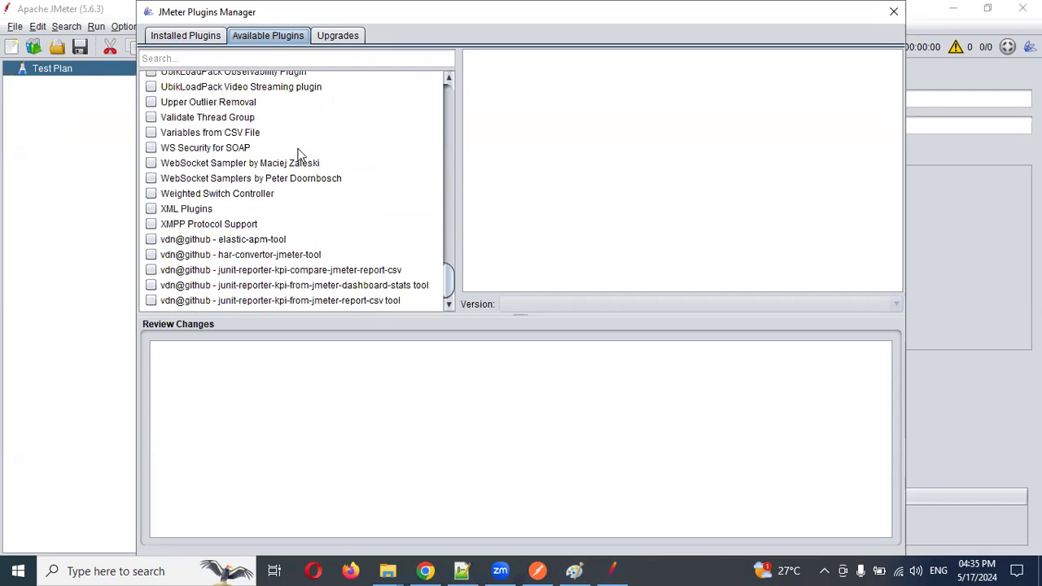
{"action": "scroll", "coordinate": [298, 154], "scroll_direction": "up", "scroll_amount": 10}
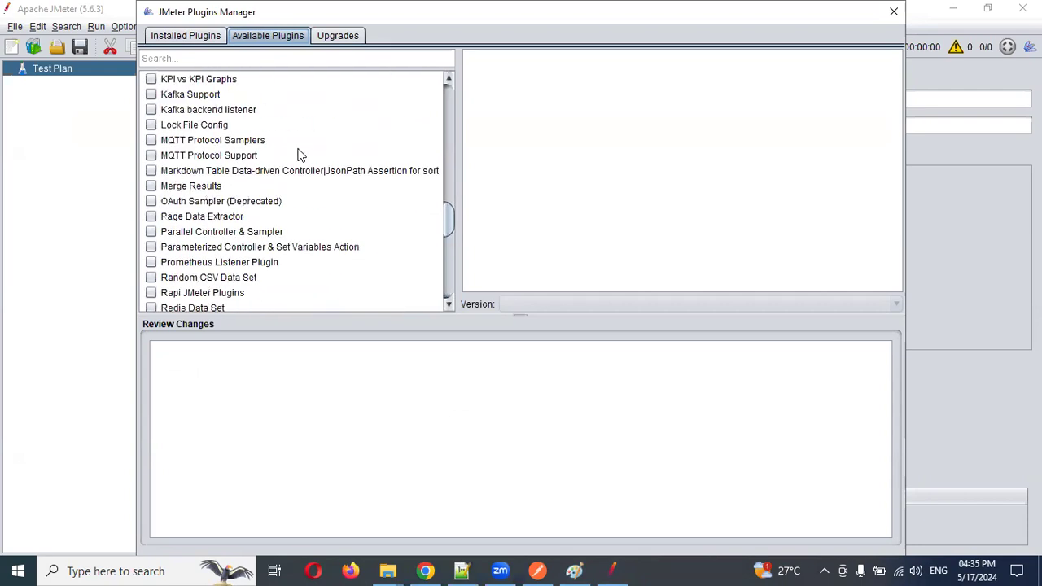
{"action": "left_click", "coordinate": [180, 39]}
{"action": "scroll", "coordinate": [298, 230], "scroll_direction": "down", "scroll_amount": 3}
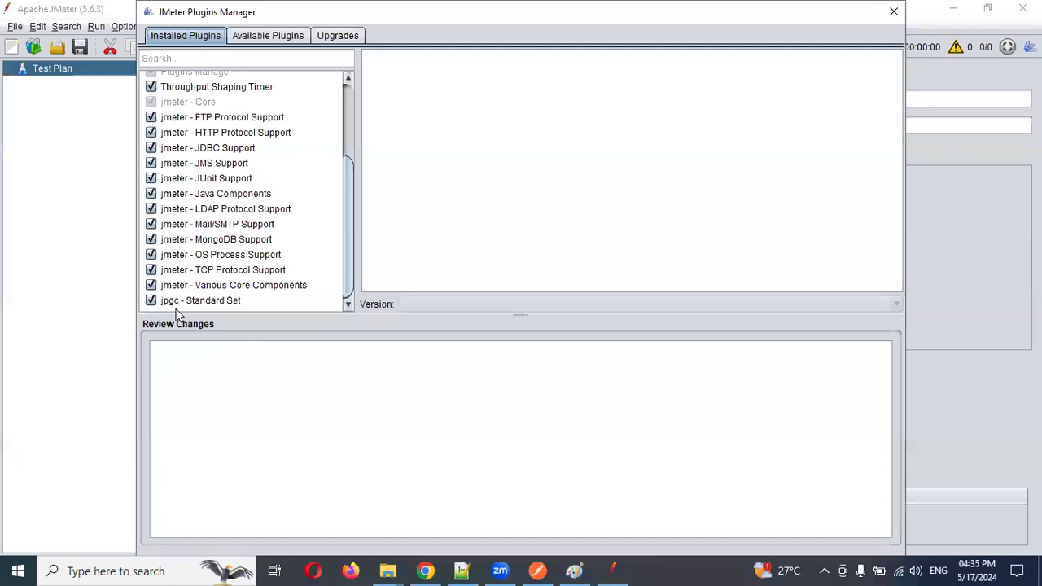
Step: Switch to Notepad++ and add the note "jpgc - standerd set" on line 10, checking the plugin's name in the Plugins Manager
{"action": "left_click", "coordinate": [462, 571]}
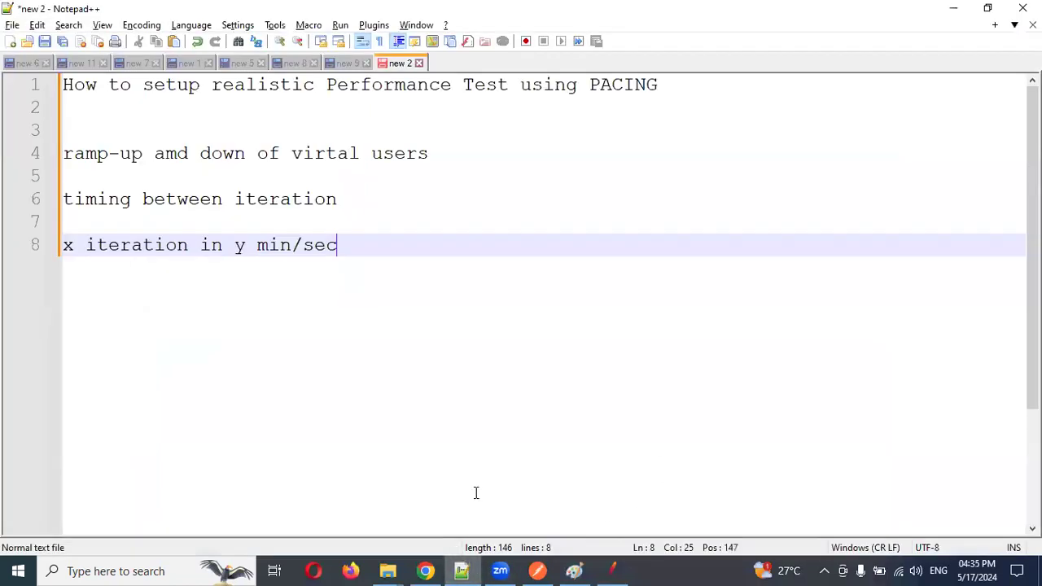
{"action": "key", "text": "Return"}
{"action": "key", "text": "Return"}
{"action": "type", "text": "jpgc"}
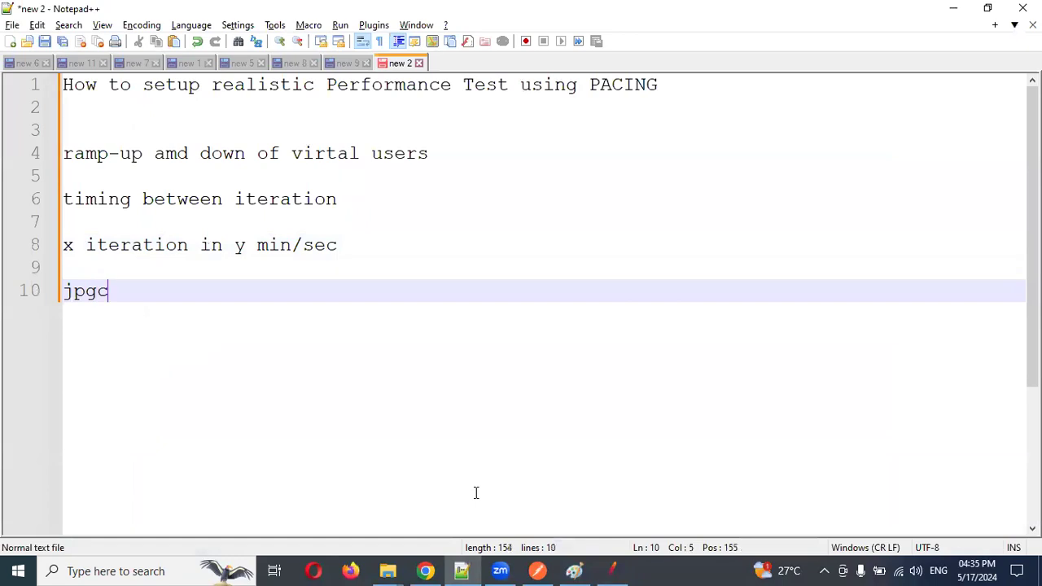
{"action": "type", "text": " -"}
{"action": "key", "text": "alt+Tab"}
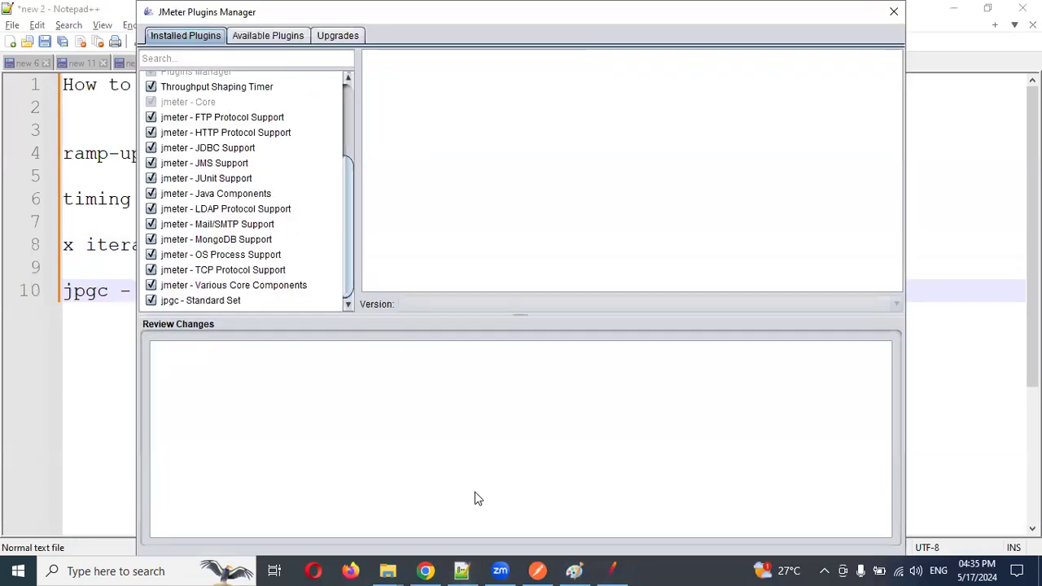
{"action": "key", "text": "alt+Tab"}
{"action": "type", "text": "stander"}
{"action": "key", "text": "alt+Tab"}
{"action": "key", "text": "alt+Tab"}
{"action": "type", "text": "d "}
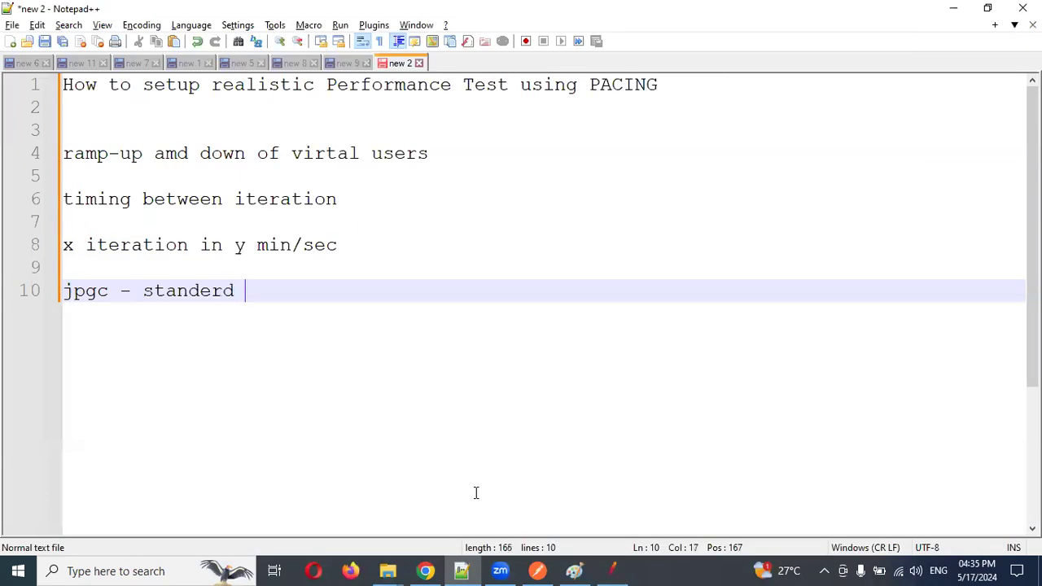
{"action": "type", "text": "set"}
Step: Return to the Plugins Manager and mark the installed jpgc - Standard Set for uninstallation, restoring its selection without applying the change
{"action": "key", "text": "alt+Tab"}
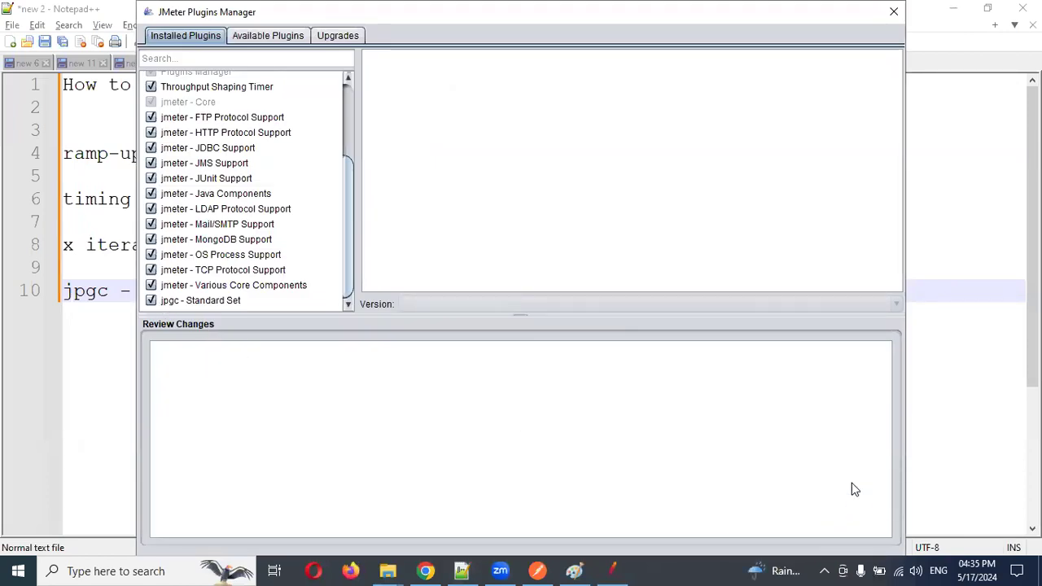
{"action": "left_click_drag", "start_coordinate": [738, 10], "coordinate": [701, 25]}
{"action": "scroll", "coordinate": [184, 244], "scroll_direction": "up", "scroll_amount": 3}
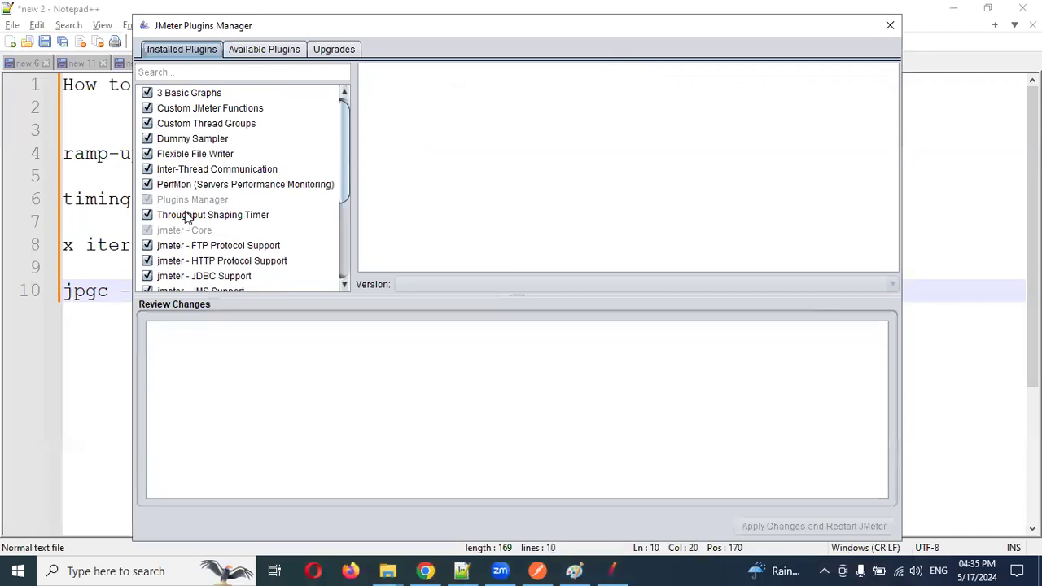
{"action": "scroll", "coordinate": [167, 245], "scroll_direction": "down", "scroll_amount": 5}
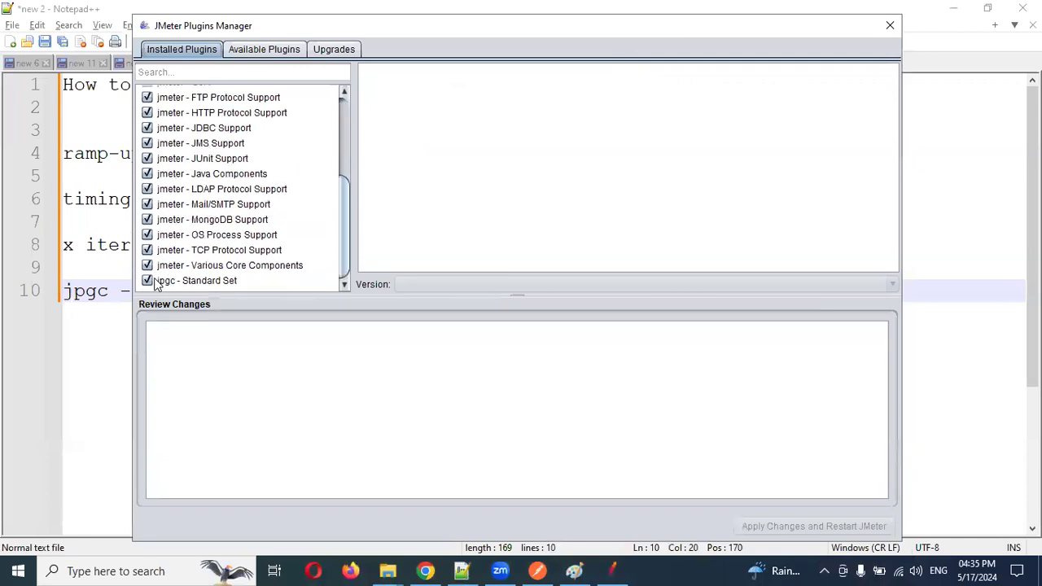
{"action": "left_click", "coordinate": [148, 282]}
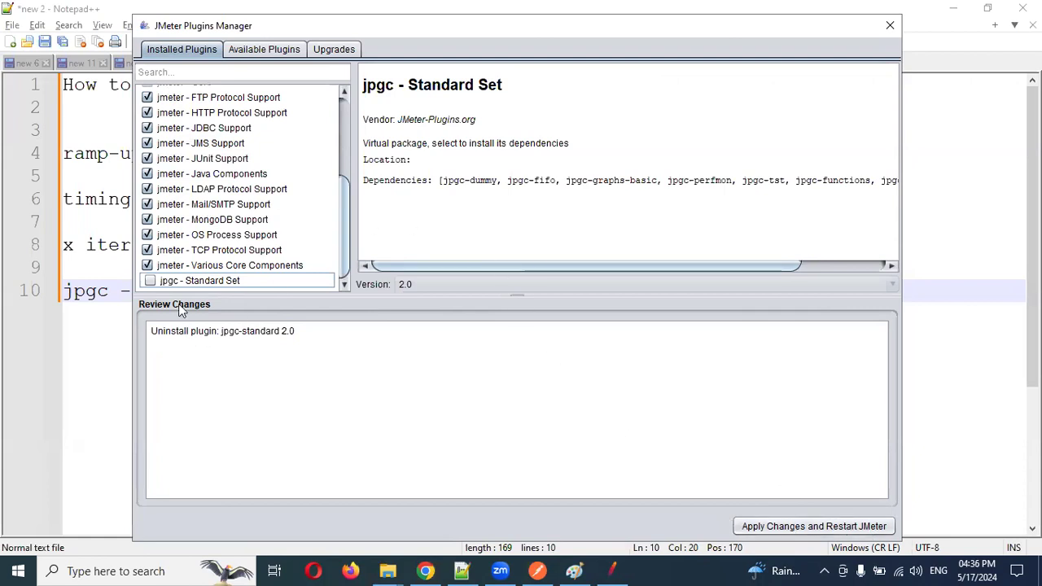
{"action": "left_click", "coordinate": [151, 281]}
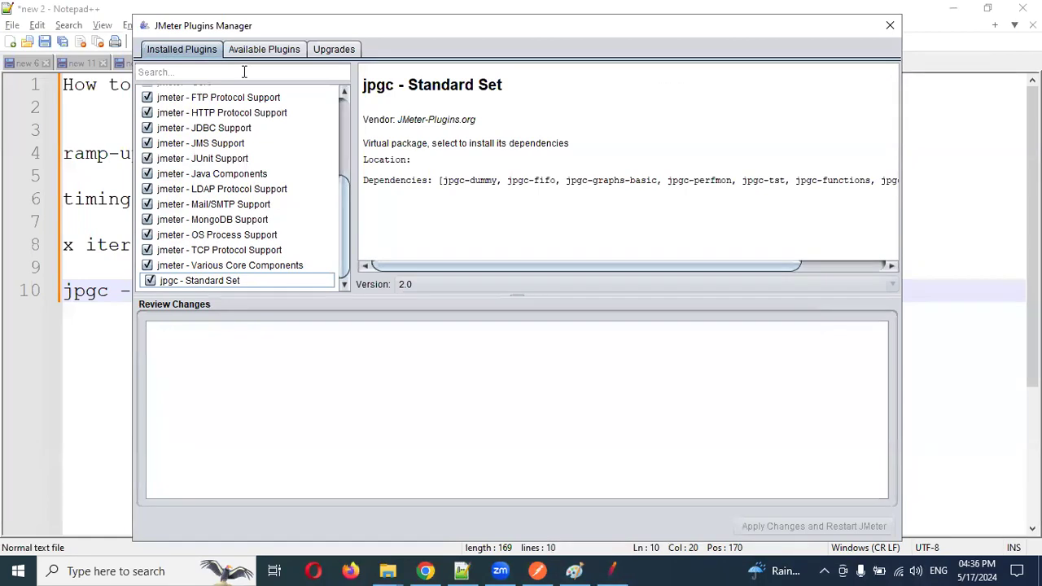
Step: Mark the available OAuth Sampler (Deprecated) plugin for installation and close the Plugins Manager without applying the change
{"action": "left_click", "coordinate": [264, 49]}
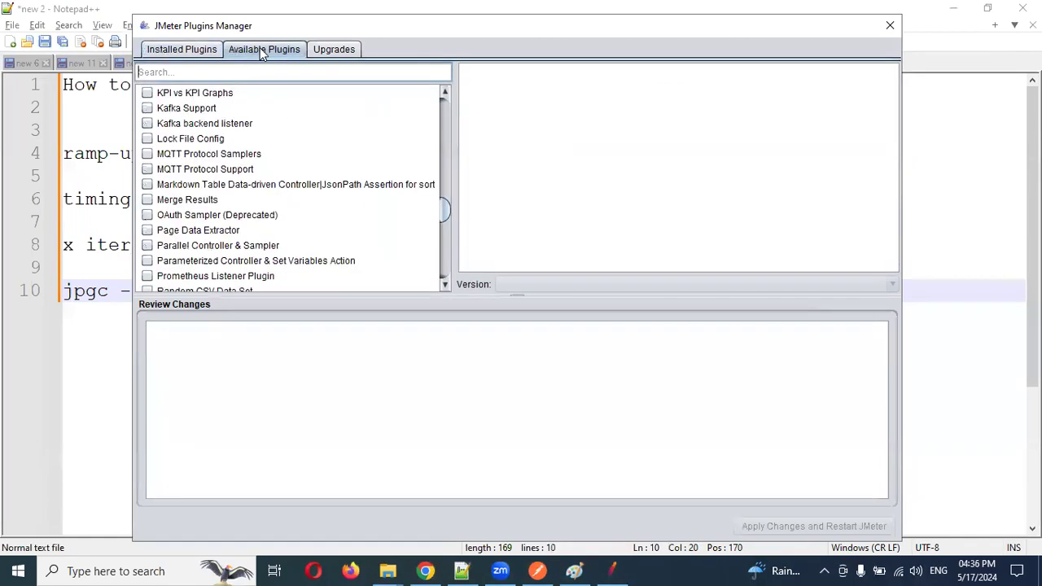
{"action": "left_click", "coordinate": [148, 215]}
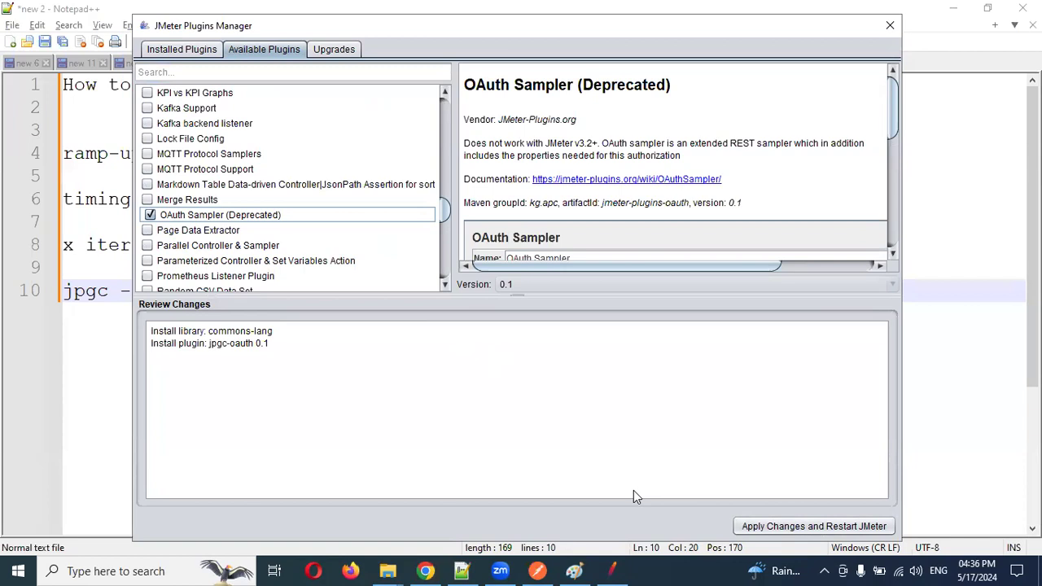
{"action": "left_click", "coordinate": [890, 26]}
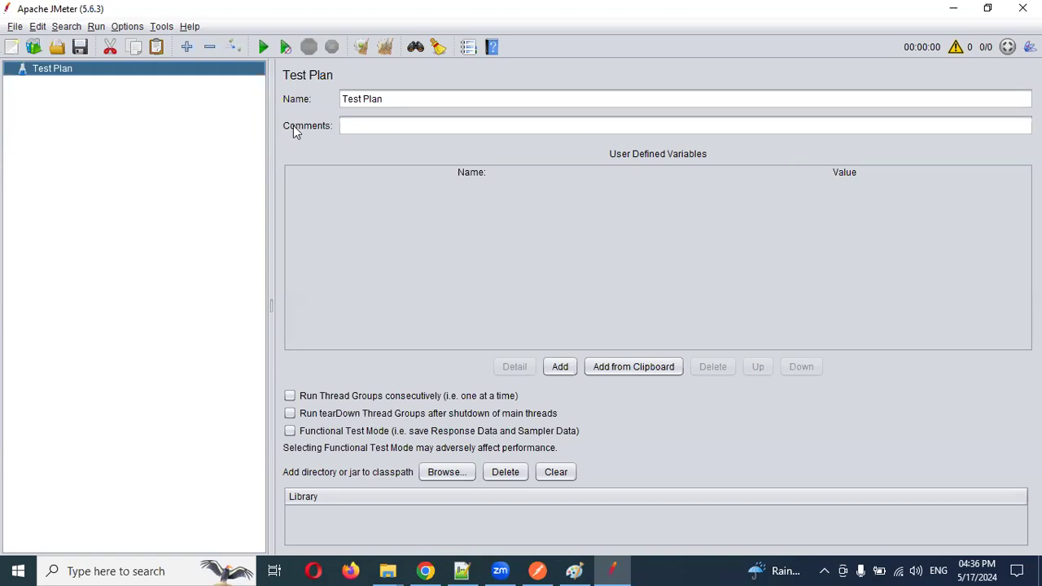
Step: Rename the test plan as Pacing
{"action": "left_click_drag", "start_coordinate": [403, 99], "coordinate": [299, 101]}
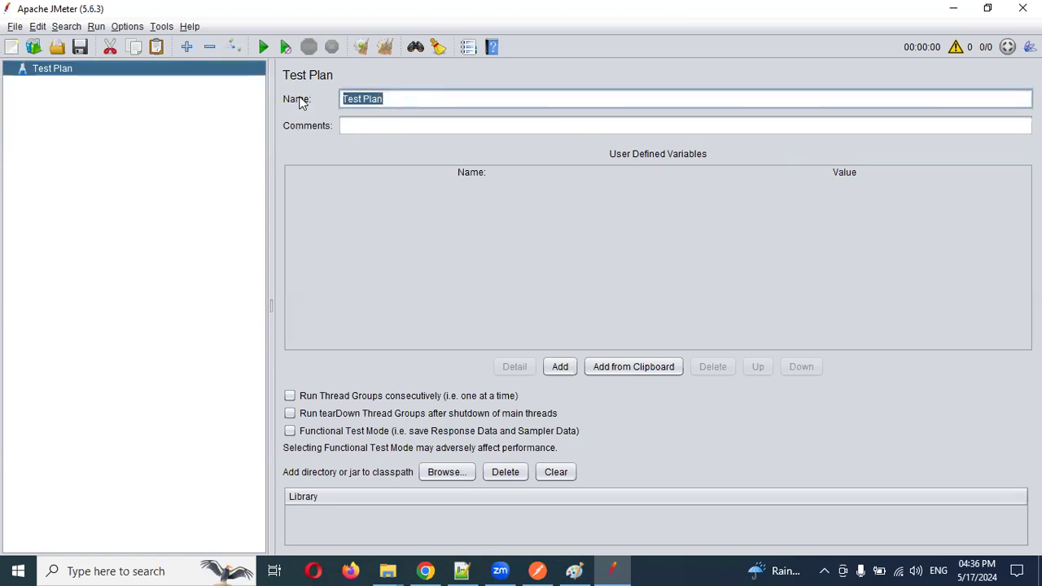
{"action": "type", "text": "Pacing"}
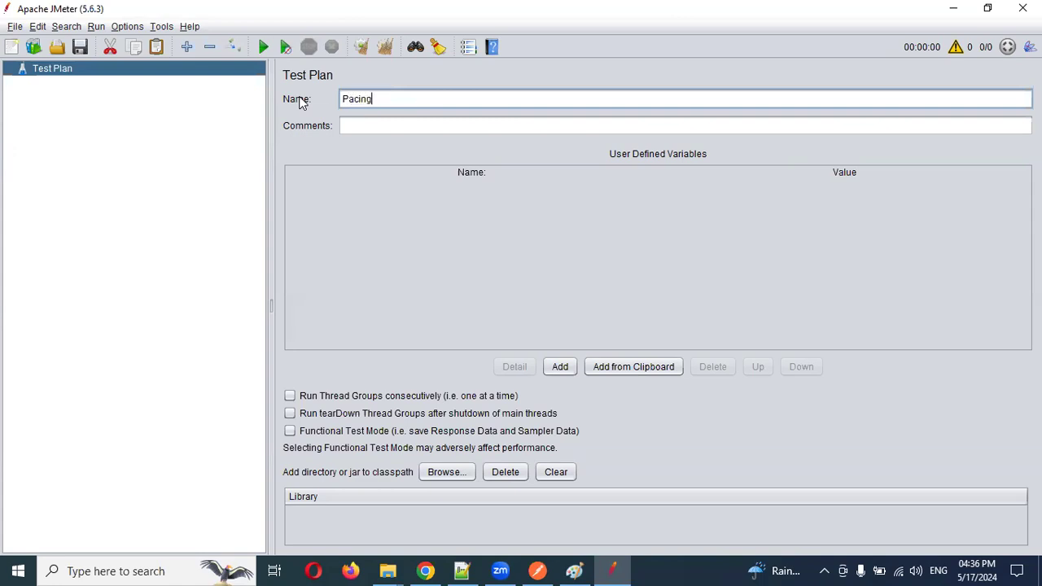
{"action": "left_click", "coordinate": [67, 141]}
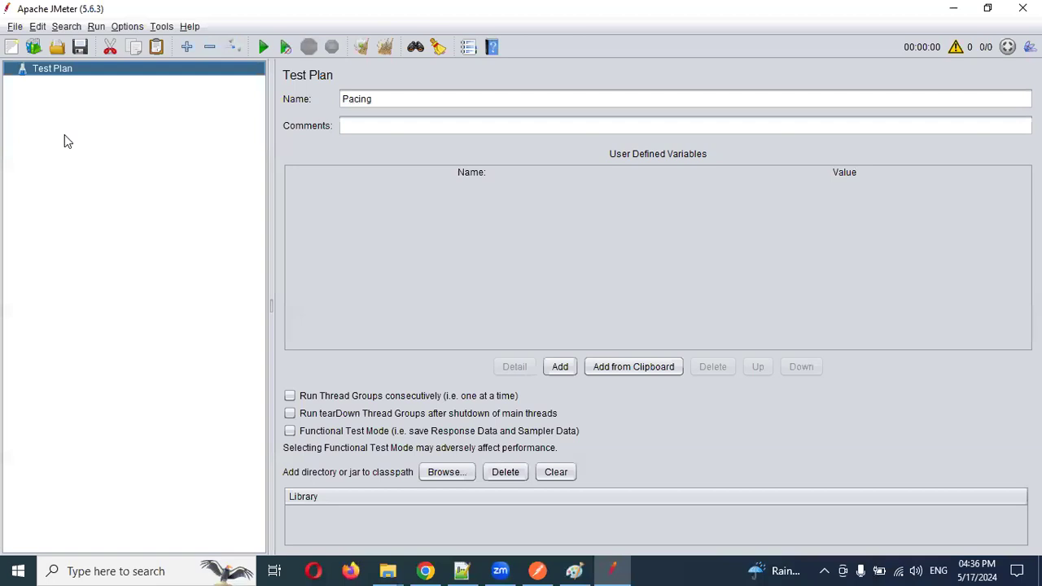
Step: Save the test plan as Pacing.jmx in the JMeter_Files folder under Documents
{"action": "key", "text": "ctrl+s"}
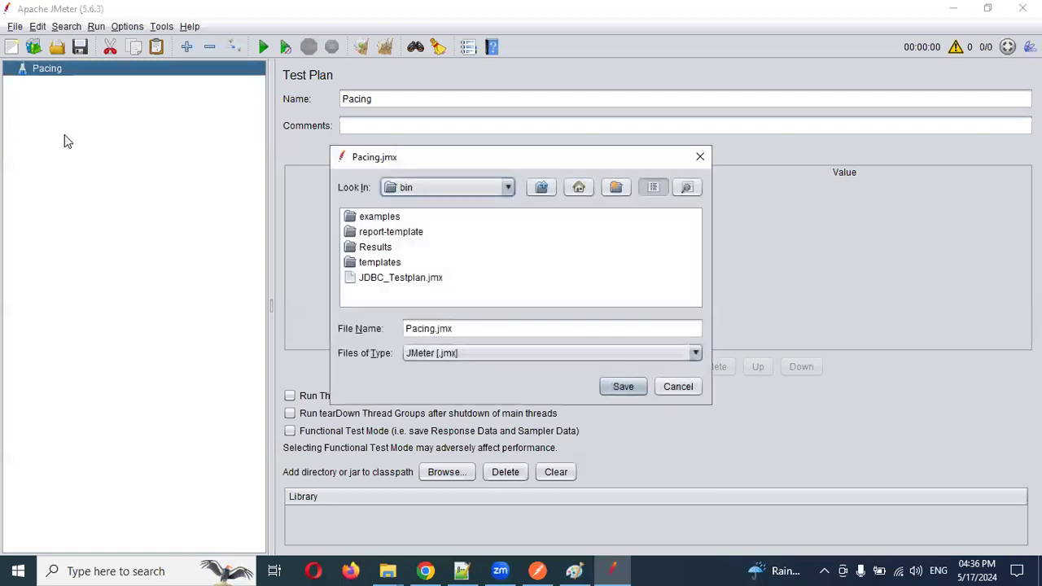
{"action": "left_click", "coordinate": [542, 188]}
{"action": "left_click", "coordinate": [543, 188]}
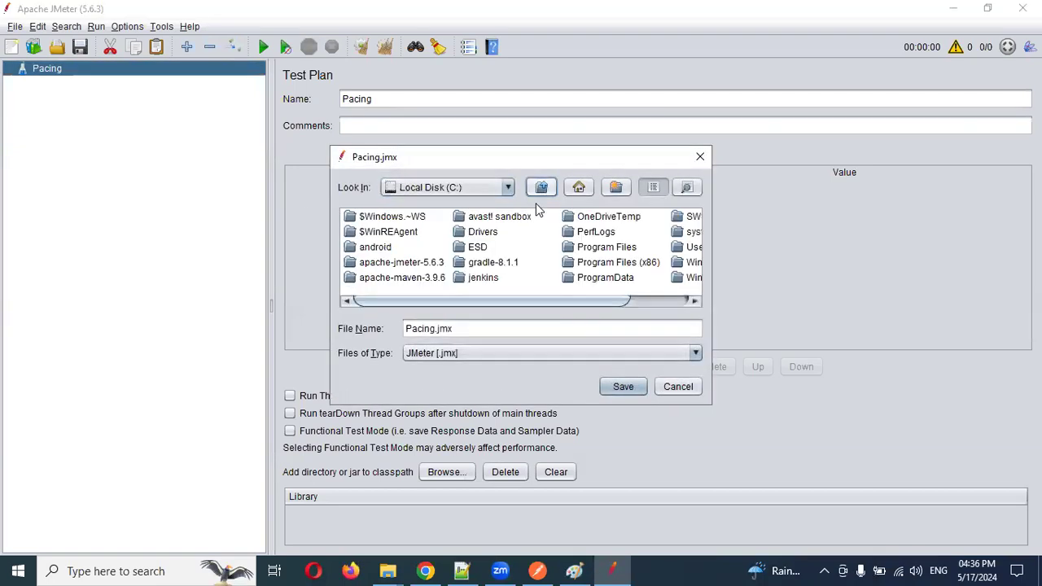
{"action": "left_click", "coordinate": [542, 188]}
{"action": "double_click", "coordinate": [393, 249]}
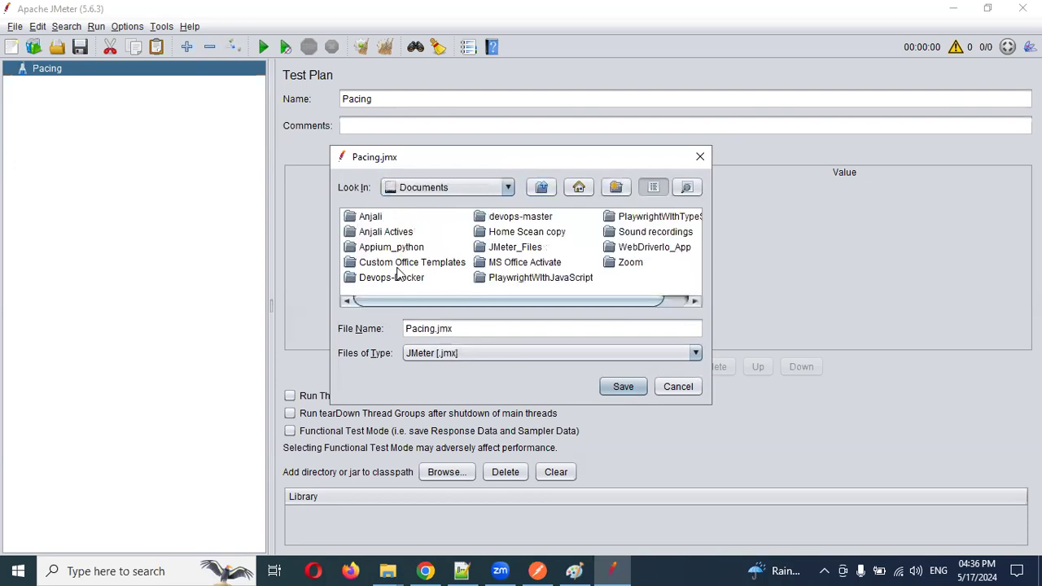
{"action": "double_click", "coordinate": [528, 252]}
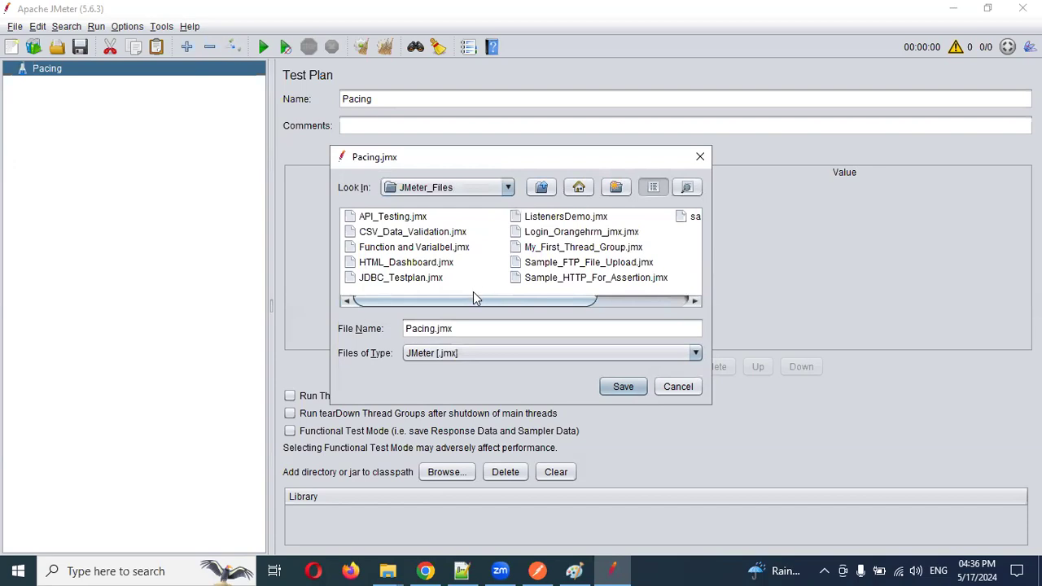
{"action": "left_click", "coordinate": [612, 386]}
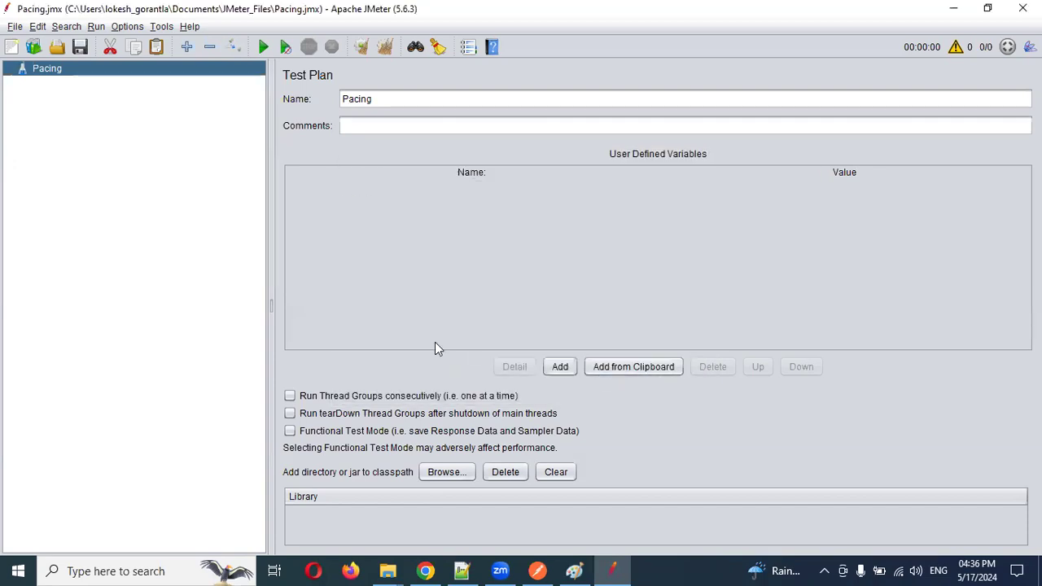
Step: Add a jp@gc - Stepping Thread Group to the Pacing test plan
{"action": "right_click", "coordinate": [52, 68]}
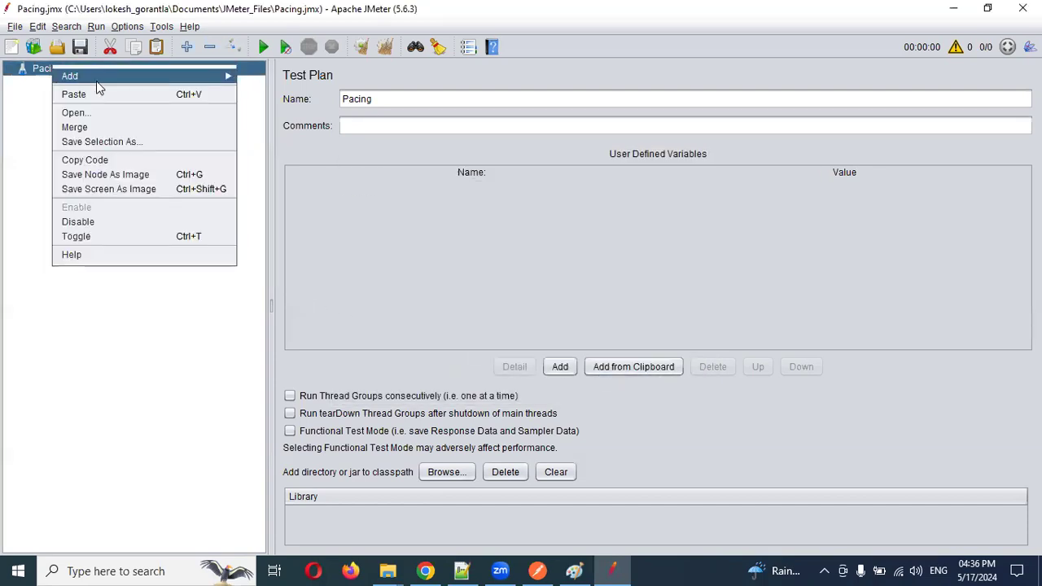
{"action": "mouse_move", "coordinate": [185, 75]}
{"action": "mouse_move", "coordinate": [283, 78]}
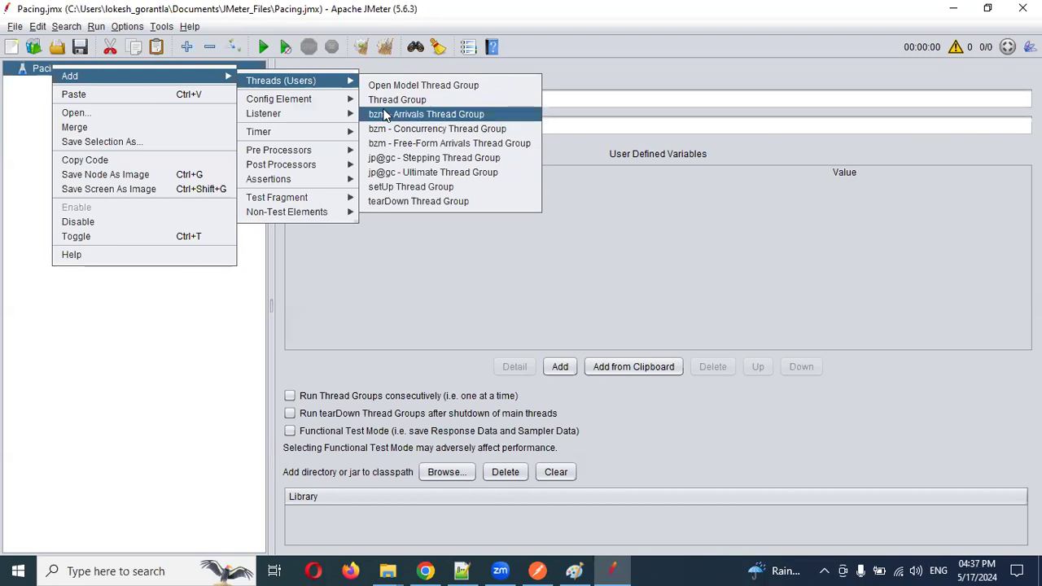
{"action": "left_click", "coordinate": [435, 159]}
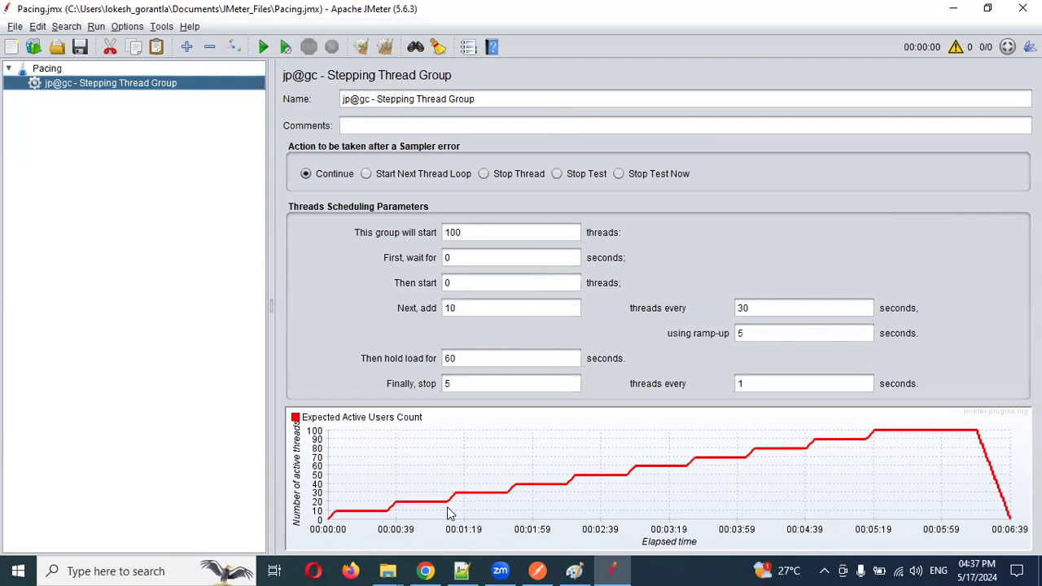
Step: Try totals of 0 and 10 threads for the stepping thread group and restore the total to 100
{"action": "left_click", "coordinate": [469, 232]}
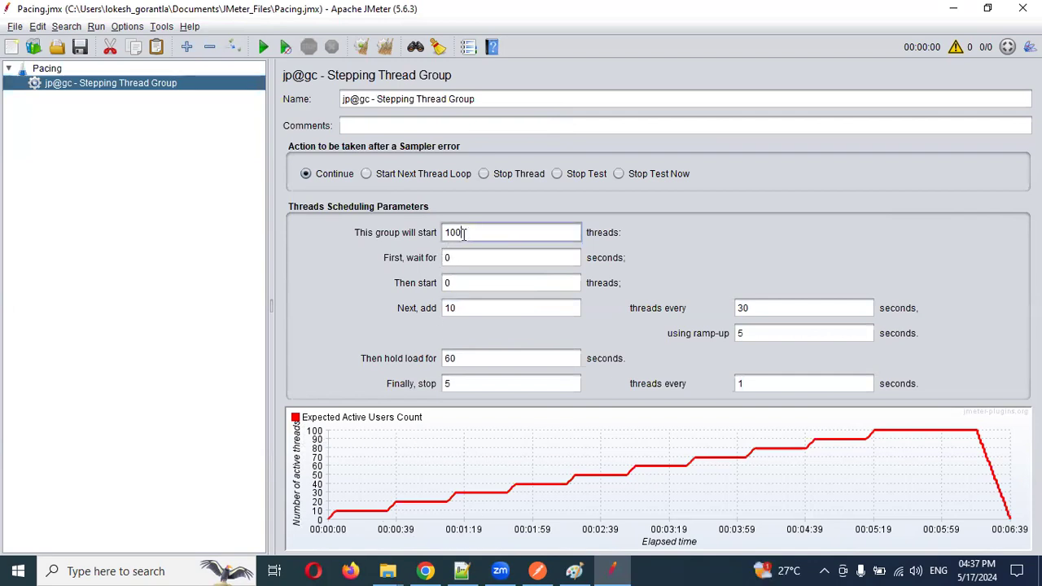
{"action": "left_click", "coordinate": [444, 232]}
{"action": "double_click", "coordinate": [471, 232]}
{"action": "type", "text": "0"}
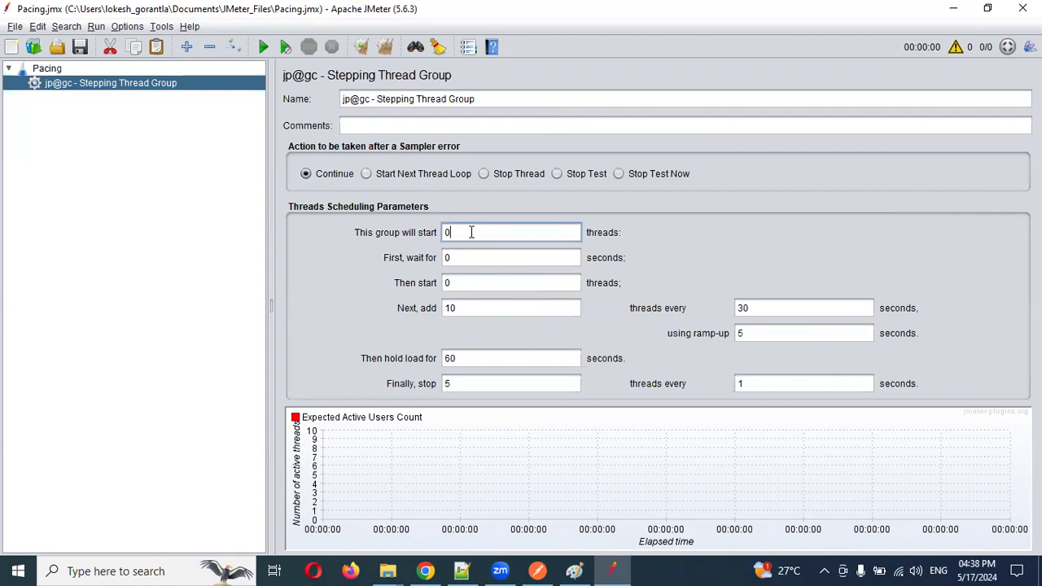
{"action": "key", "text": "BackSpace"}
{"action": "type", "text": "10"}
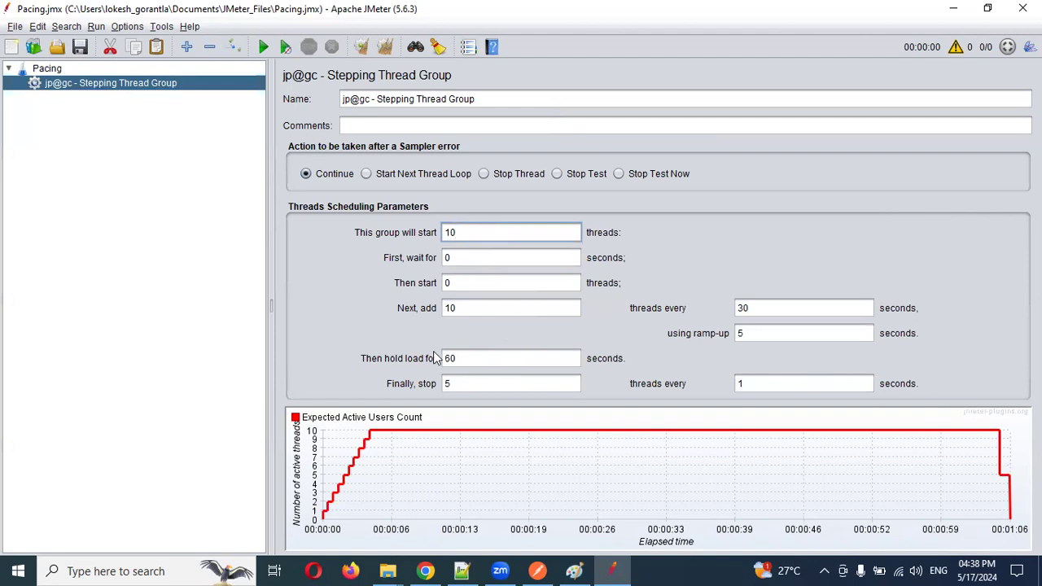
{"action": "type", "text": "0"}
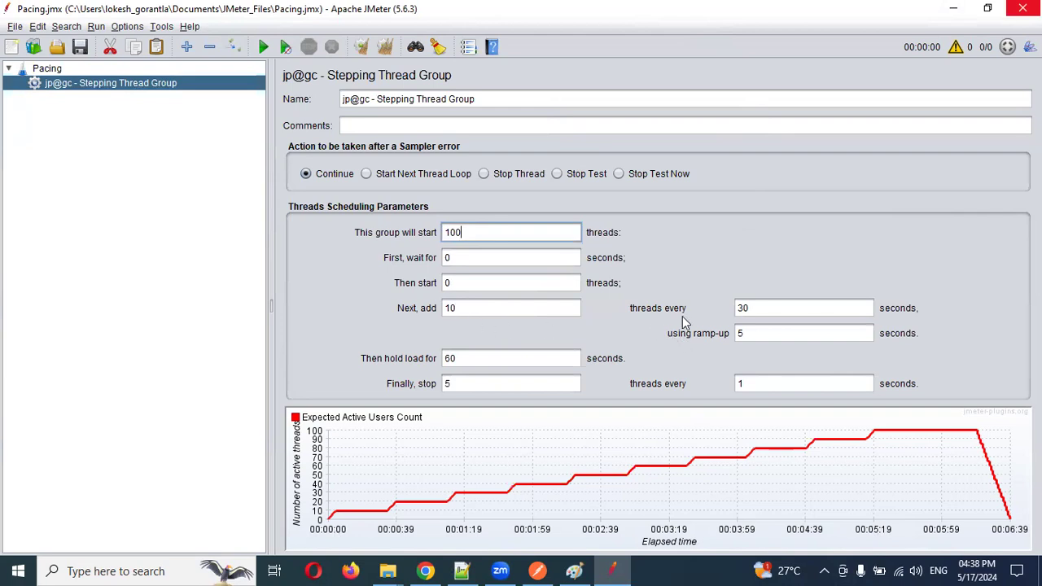
Step: Review the step interval, ramp-up and stop settings, and try adding 100 and 5 threads per step before restoring 10
{"action": "double_click", "coordinate": [756, 309]}
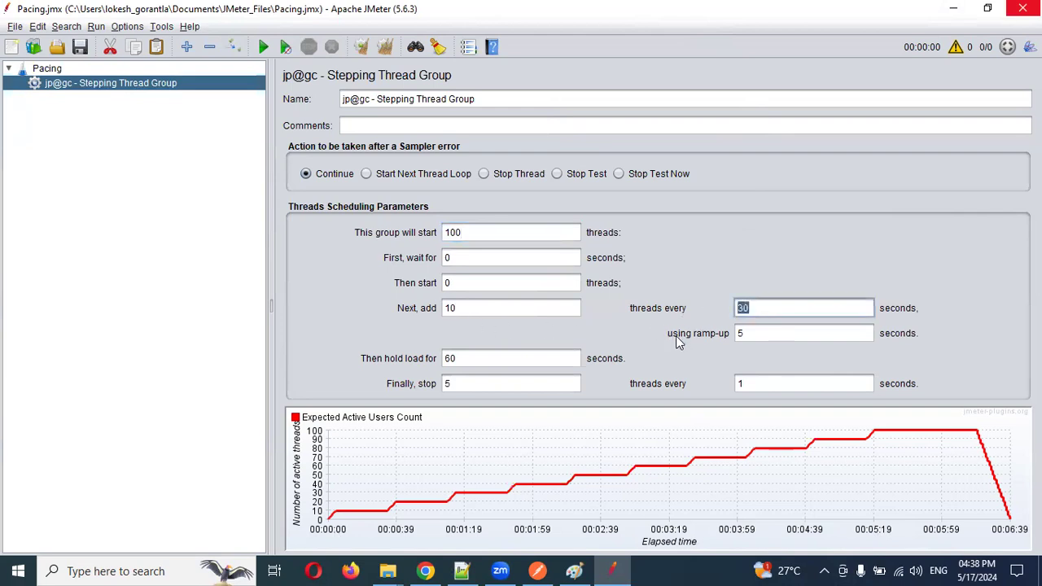
{"action": "double_click", "coordinate": [779, 333]}
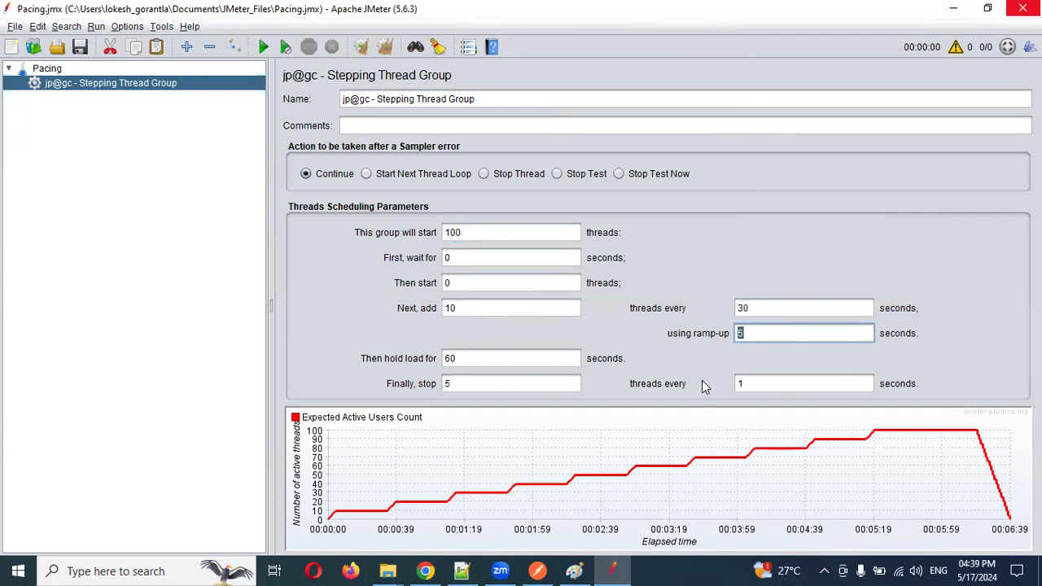
{"action": "double_click", "coordinate": [744, 384]}
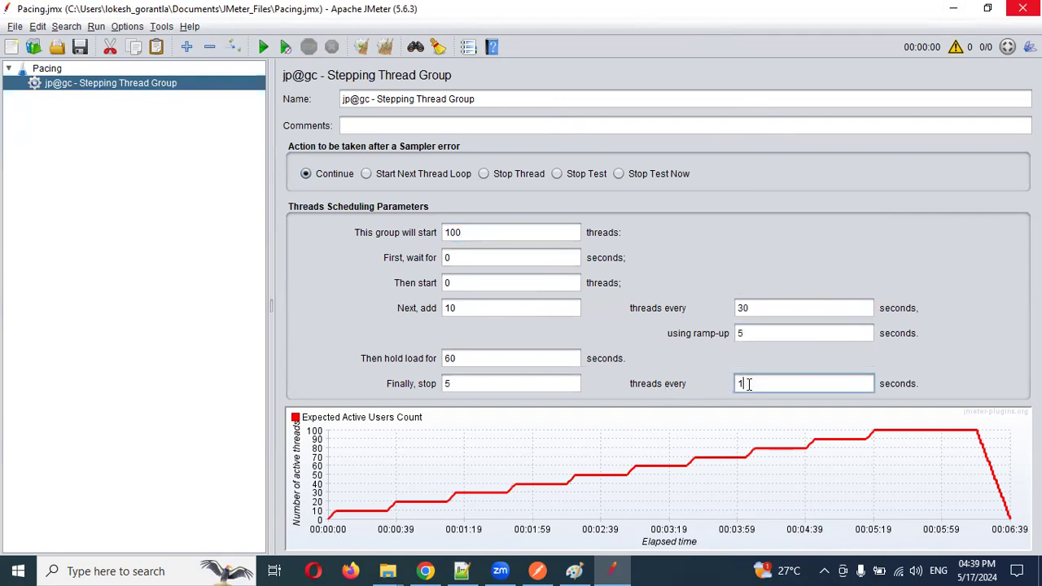
{"action": "double_click", "coordinate": [477, 383]}
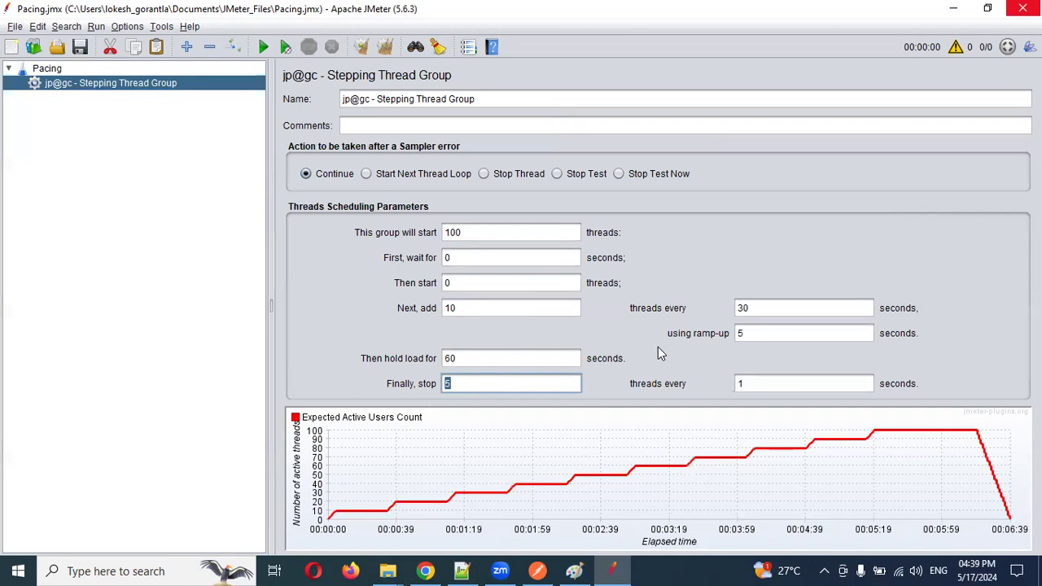
{"action": "left_click", "coordinate": [485, 306]}
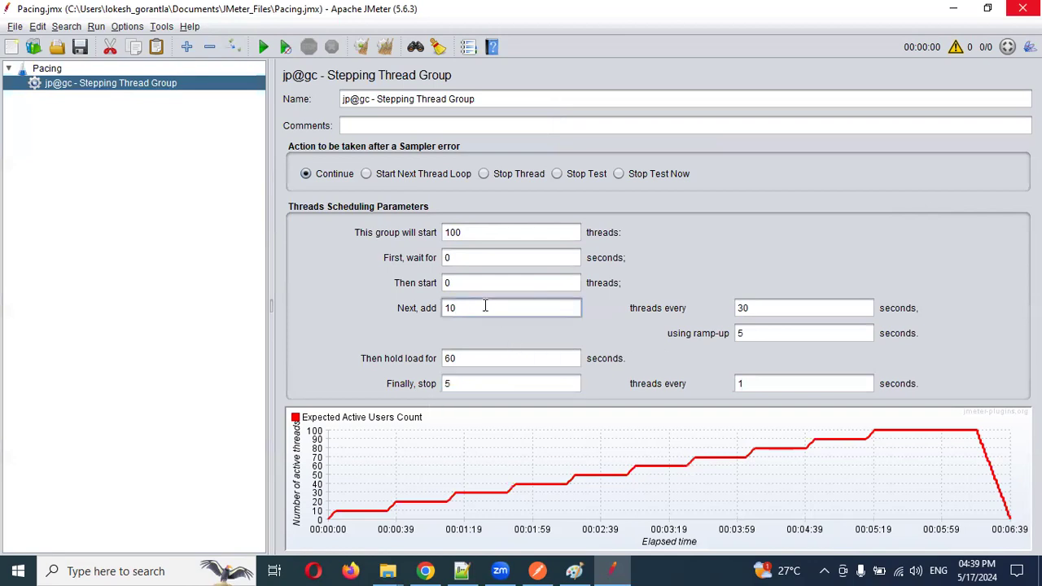
{"action": "type", "text": "0"}
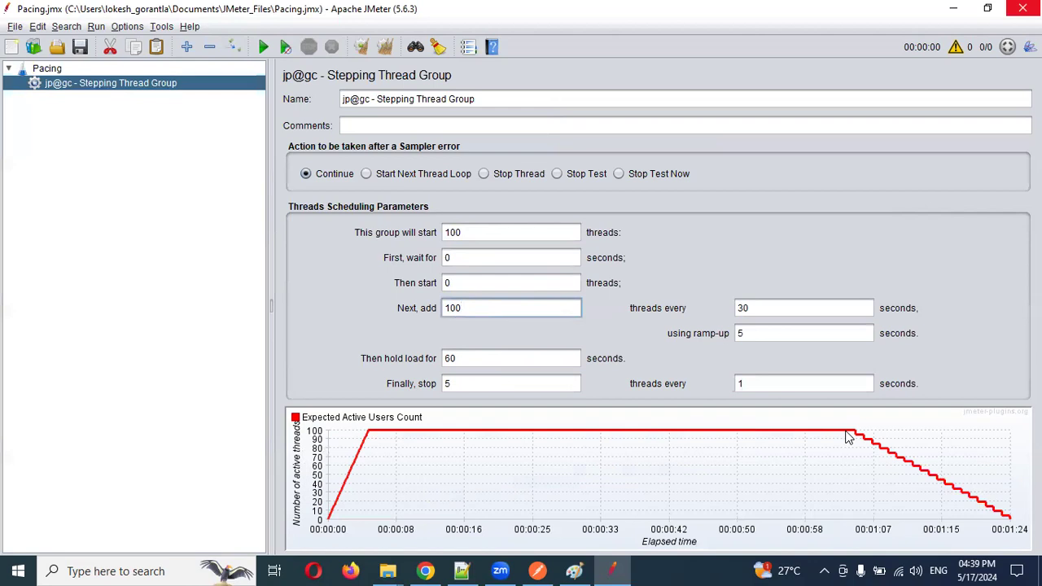
{"action": "key", "text": "BackSpace"}
{"action": "key", "text": "BackSpace"}
{"action": "key", "text": "BackSpace"}
{"action": "type", "text": "5"}
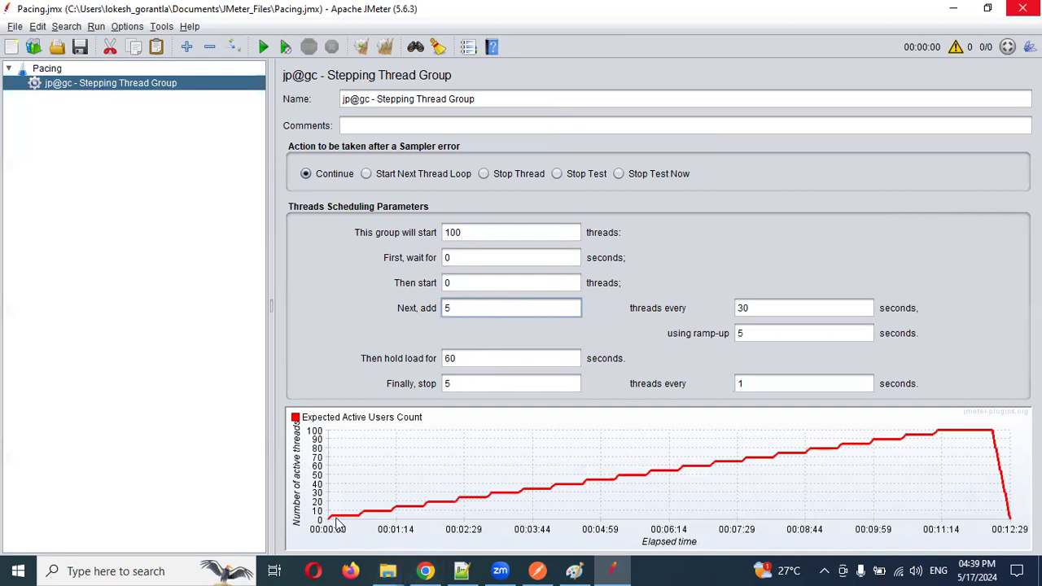
{"action": "key", "text": "BackSpace"}
{"action": "type", "text": "10"}
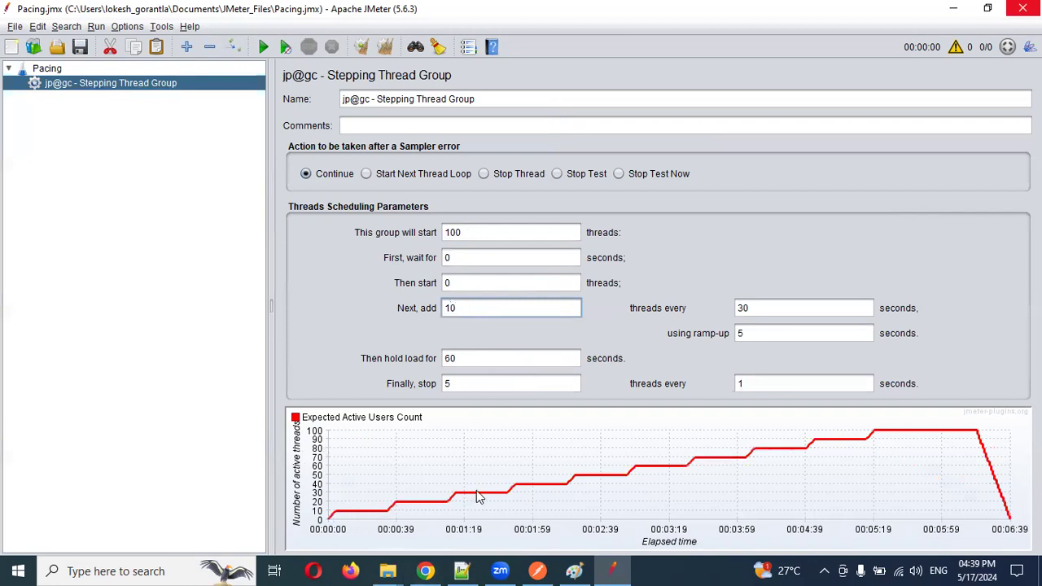
Step: Set the number of threads added at each step of the stepping thread group to 5
{"action": "key", "text": "BackSpace"}
{"action": "key", "text": "BackSpace"}
{"action": "type", "text": "5"}
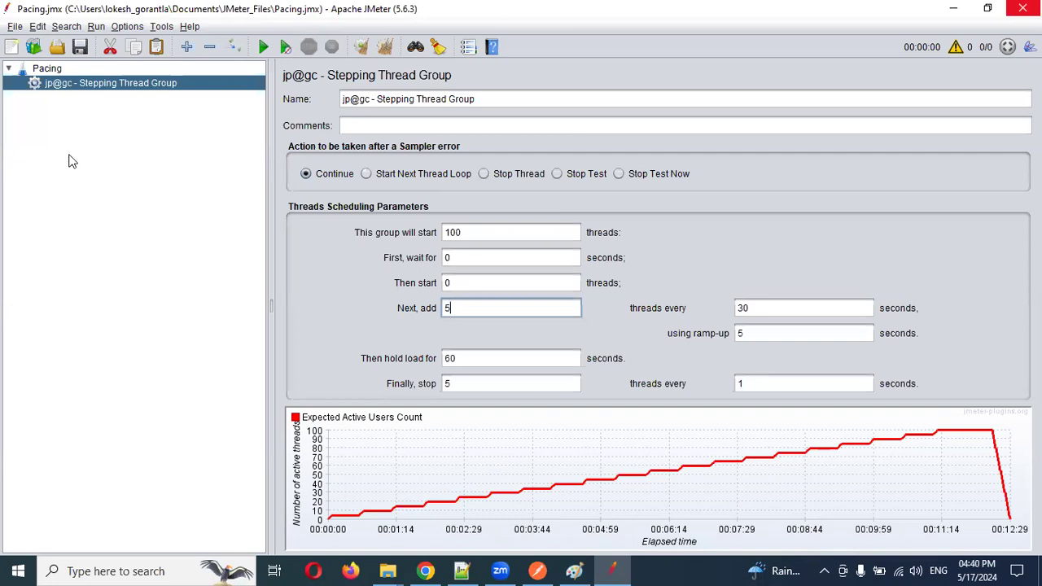
Step: Add an HTTP Request sampler under the stepping thread group
{"action": "right_click", "coordinate": [99, 87]}
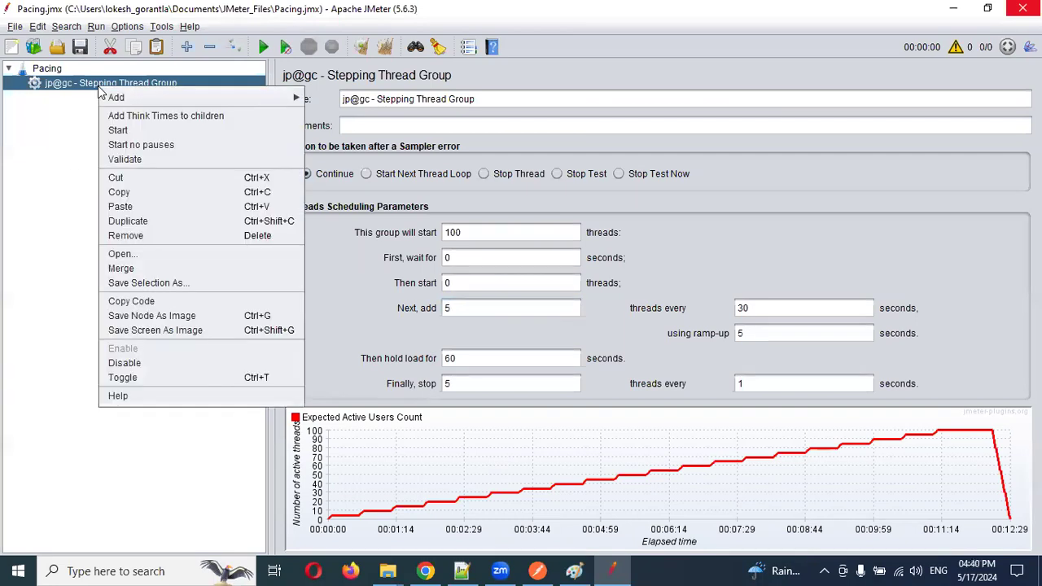
{"action": "mouse_move", "coordinate": [196, 96]}
{"action": "mouse_move", "coordinate": [378, 105]}
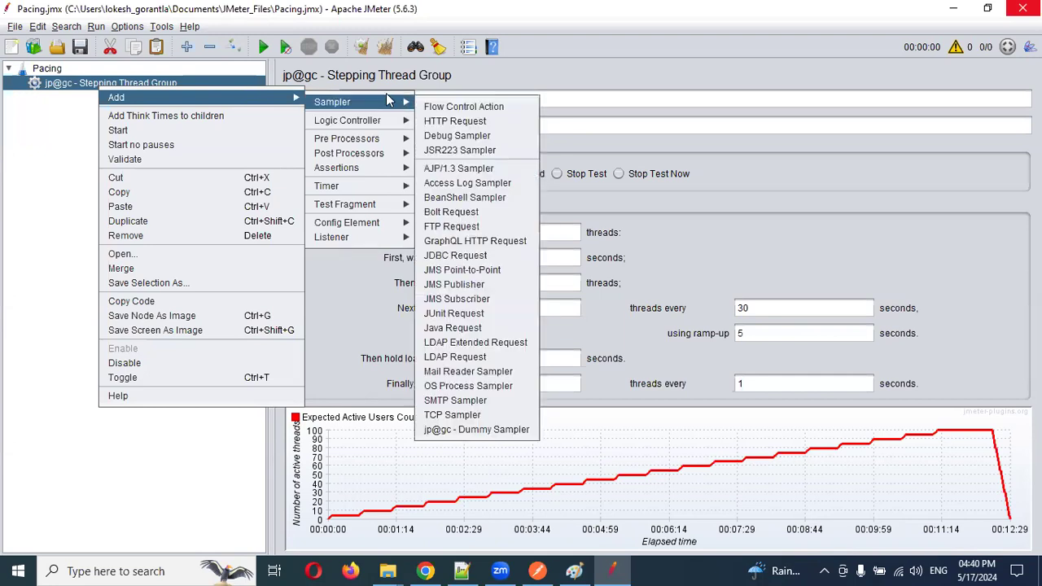
{"action": "left_click", "coordinate": [440, 122]}
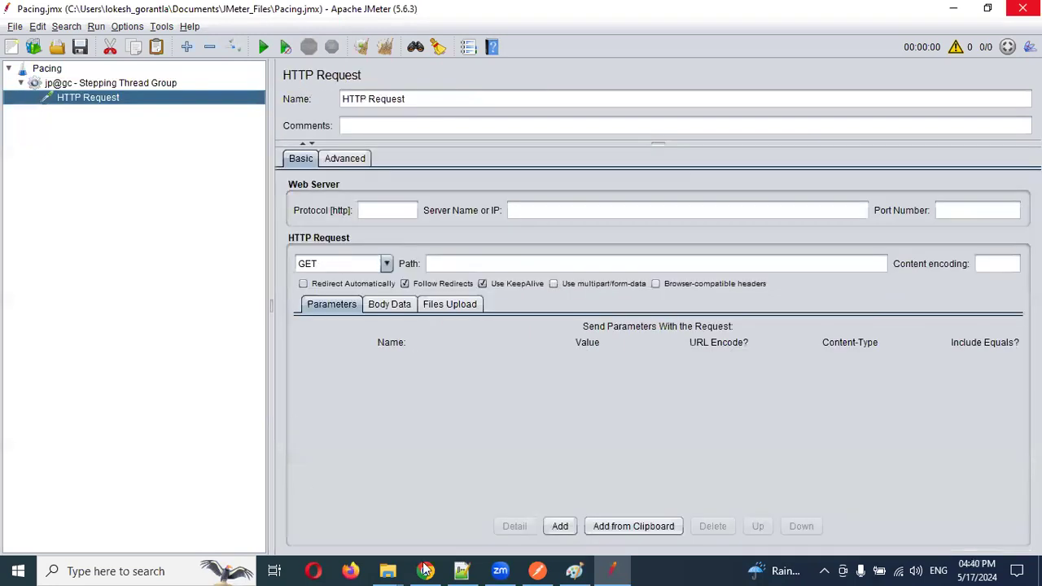
Step: Copy https from the GetUsersusingPageFilter URL in Postman and paste it as the protocol of JMeter's HTTP Request
{"action": "left_click", "coordinate": [536, 571]}
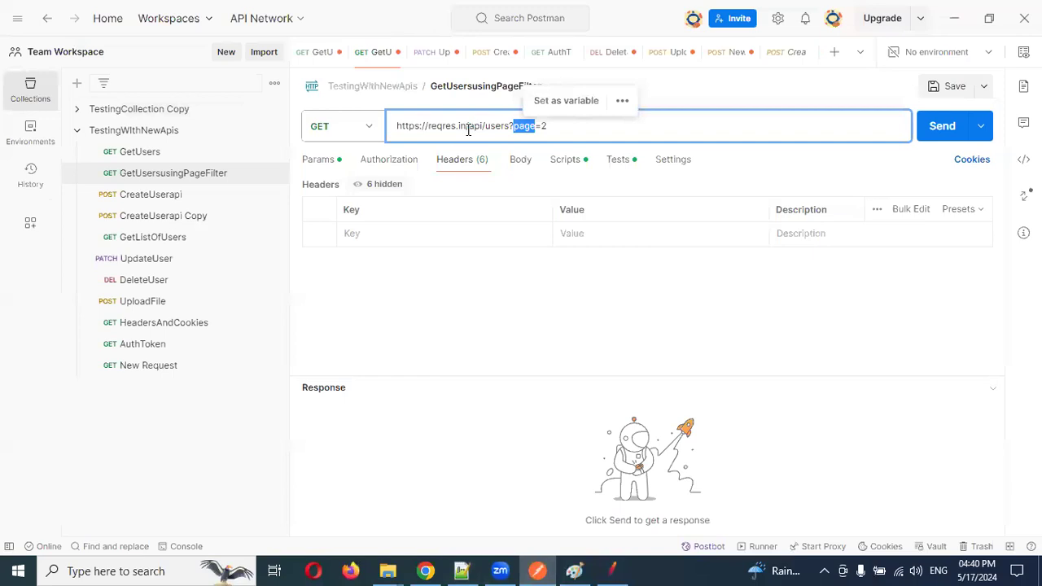
{"action": "double_click", "coordinate": [409, 125]}
{"action": "key", "text": "ctrl+c"}
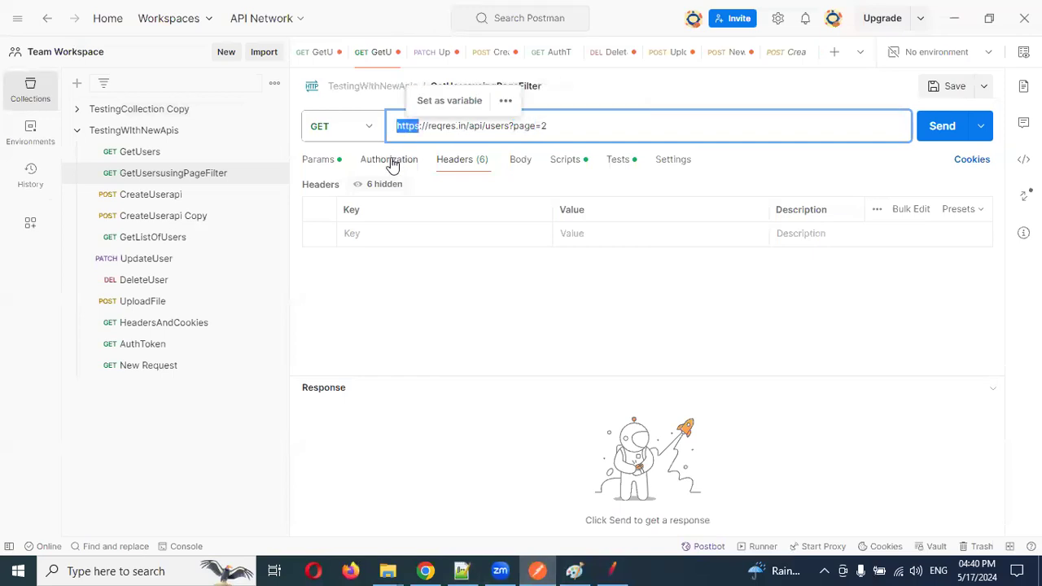
{"action": "key", "text": "alt+Tab"}
{"action": "left_click", "coordinate": [408, 212]}
{"action": "key", "text": "ctrl+v"}
{"action": "key", "text": "Tab"}
{"action": "key", "text": "alt+Tab"}
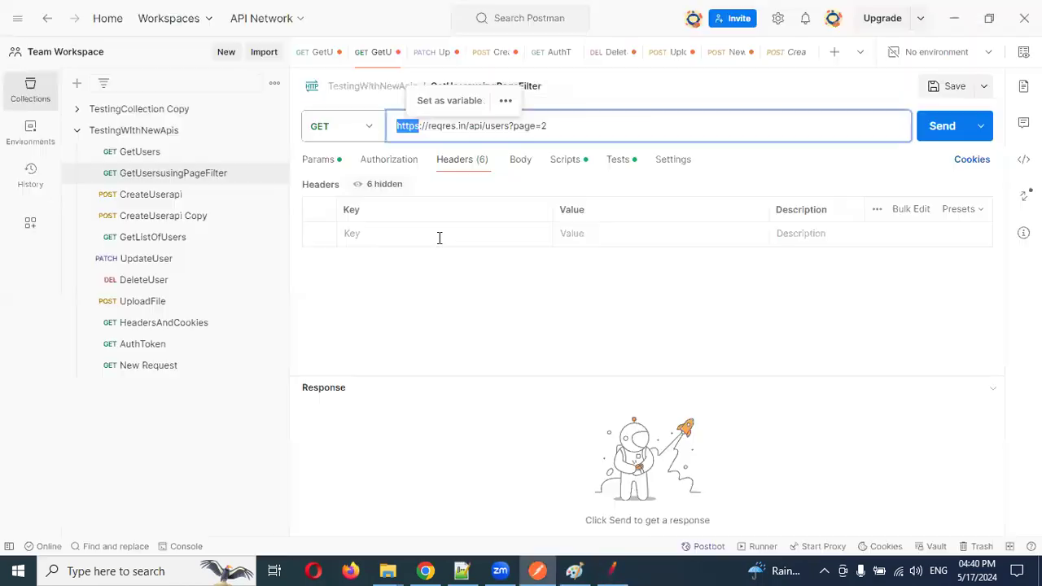
{"action": "double_click", "coordinate": [444, 125]}
{"action": "key", "text": "shift+Right"}
{"action": "key", "text": "shift+Right"}
{"action": "key", "text": "shift+Right"}
{"action": "key", "text": "ctrl+c"}
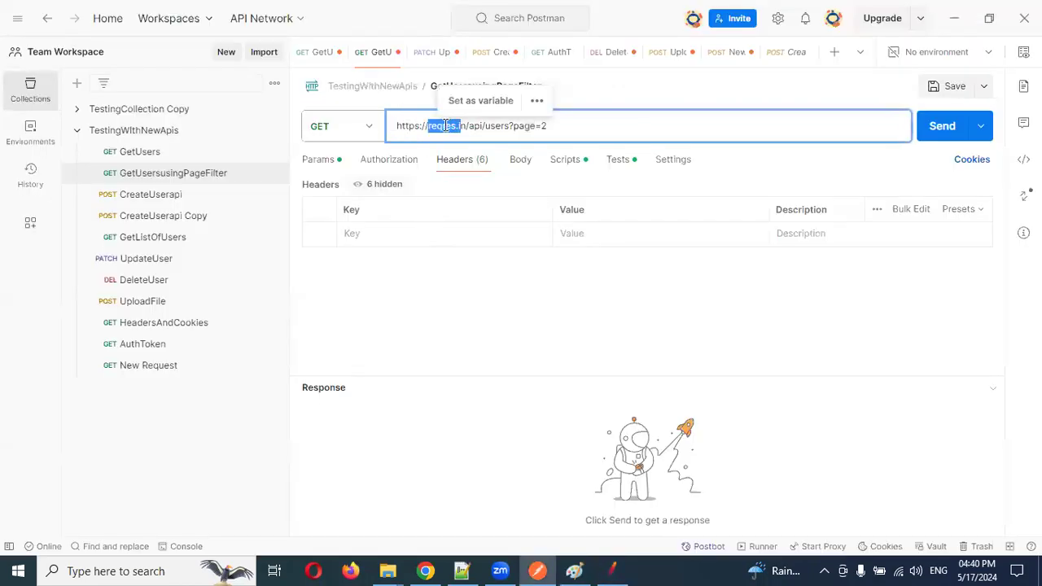
{"action": "key", "text": "alt+Tab"}
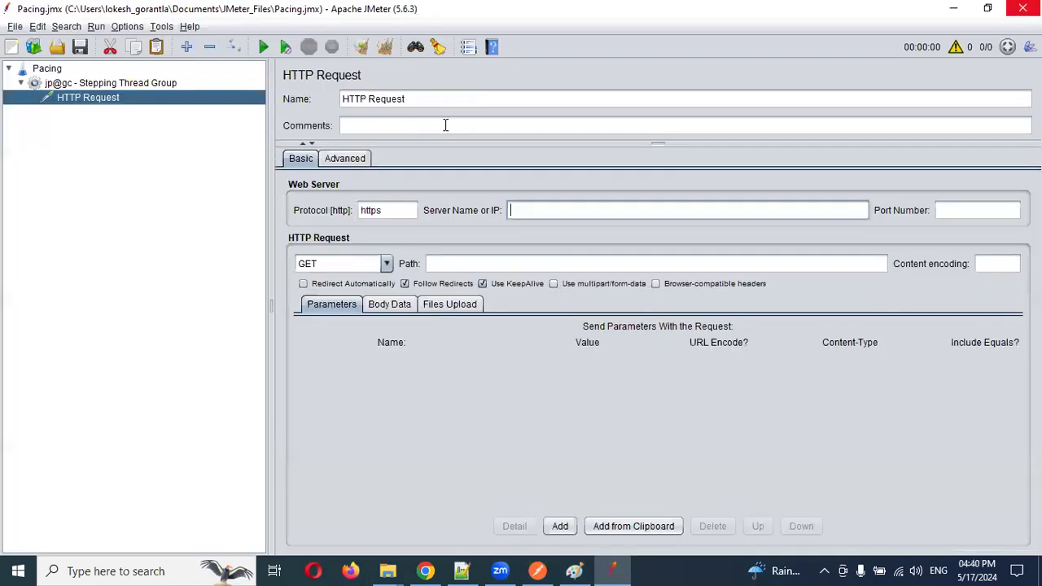
{"action": "key", "text": "ctrl+v"}
Step: Copy /api/users from the Postman URL and paste it as the HTTP Request's path in JMeter
{"action": "key", "text": "alt+Tab"}
{"action": "key", "text": "Right"}
{"action": "key", "text": "shift+Right"}
{"action": "key", "text": "shift+Right"}
{"action": "key", "text": "shift+Right"}
{"action": "key", "text": "shift+Right"}
{"action": "key", "text": "shift+Right"}
{"action": "key", "text": "shift+Right"}
{"action": "key", "text": "shift+Right"}
{"action": "key", "text": "shift+Right"}
{"action": "key", "text": "shift+Right"}
{"action": "key", "text": "shift+Right"}
{"action": "key", "text": "ctrl+c"}
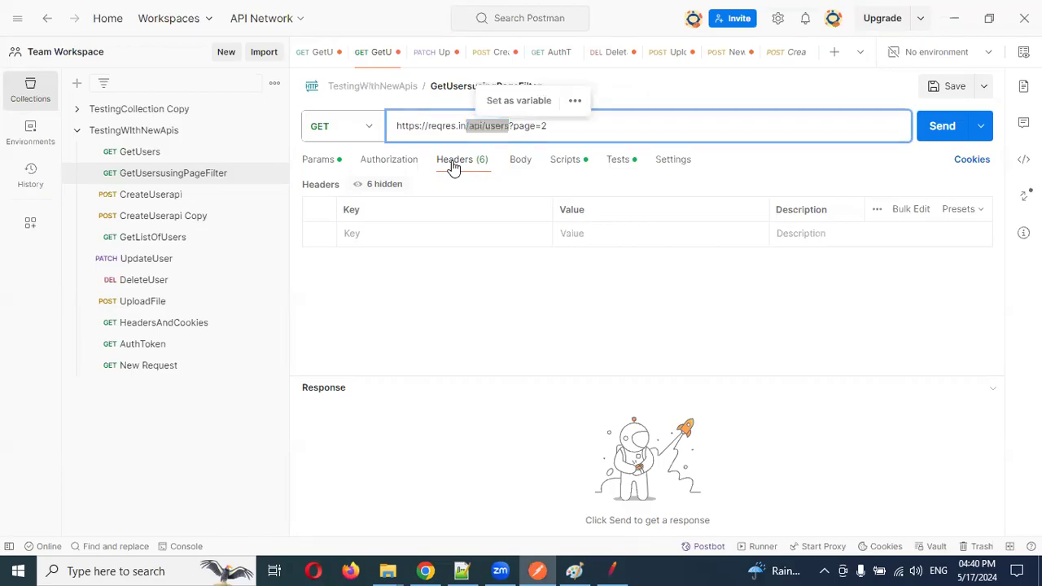
{"action": "key", "text": "alt+Tab"}
{"action": "left_click", "coordinate": [499, 265]}
{"action": "key", "text": "ctrl+v"}
Step: Add a parameter row to the HTTP Request and name it page, copied from the GetUsersusingPageFilter URL in Postman
{"action": "left_click", "coordinate": [560, 527]}
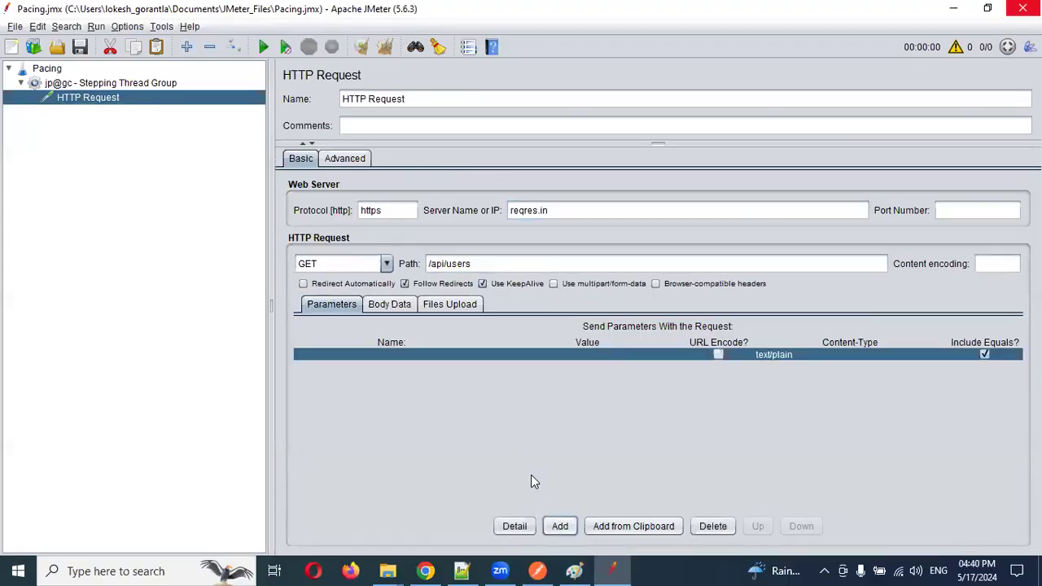
{"action": "key", "text": "alt+Tab"}
{"action": "key", "text": "Right"}
{"action": "key", "text": "Right"}
{"action": "key", "text": "shift+Right"}
{"action": "key", "text": "shift+Right"}
{"action": "key", "text": "shift+Right"}
{"action": "key", "text": "shift+Right"}
{"action": "key", "text": "ctrl+c"}
{"action": "key", "text": "alt+Tab"}
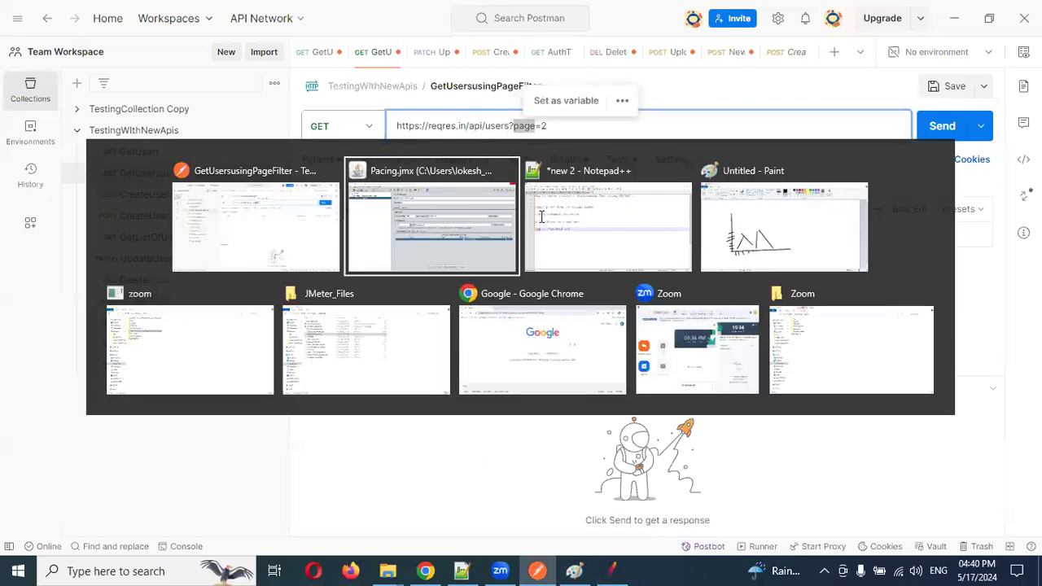
{"action": "double_click", "coordinate": [416, 356]}
{"action": "key", "text": "ctrl+v"}
Step: Set the page parameter's value to 2
{"action": "left_click", "coordinate": [615, 359]}
{"action": "left_click", "coordinate": [614, 355]}
{"action": "type", "text": "2"}
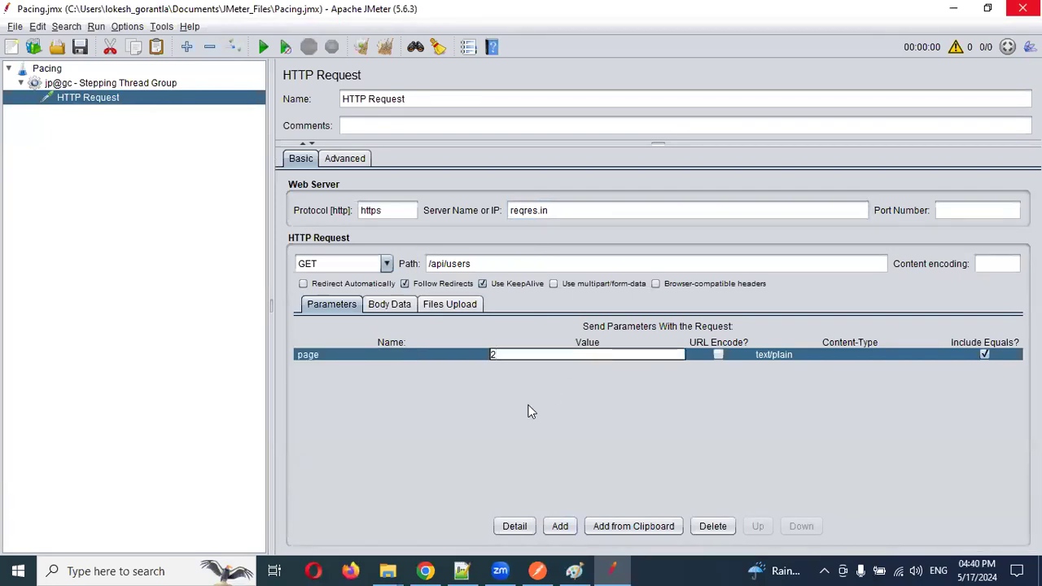
Step: Add a View Results Tree listener under the stepping thread group
{"action": "right_click", "coordinate": [100, 109]}
{"action": "right_click", "coordinate": [102, 85]}
{"action": "right_click", "coordinate": [102, 85]}
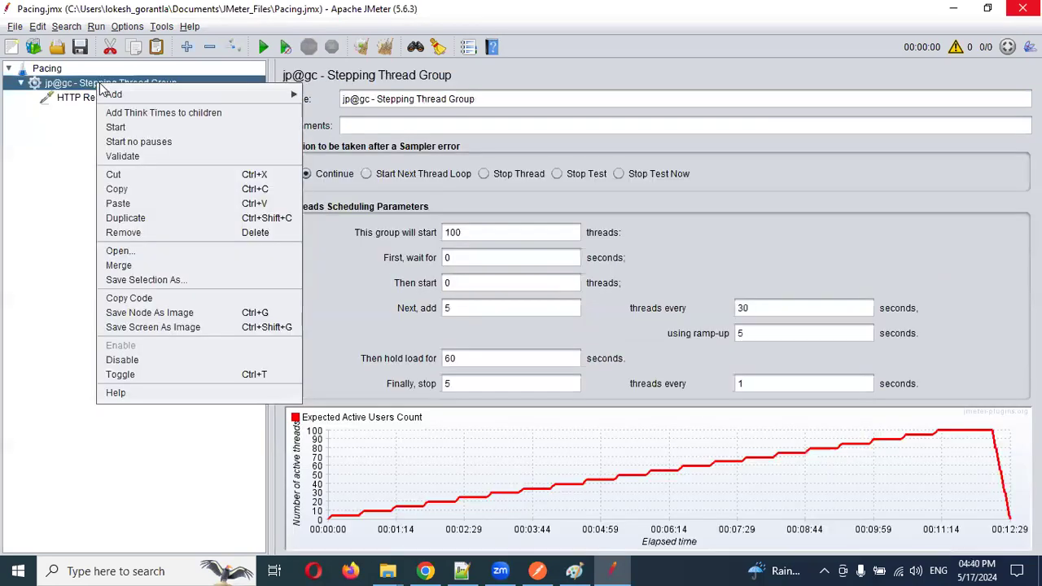
{"action": "mouse_move", "coordinate": [204, 96]}
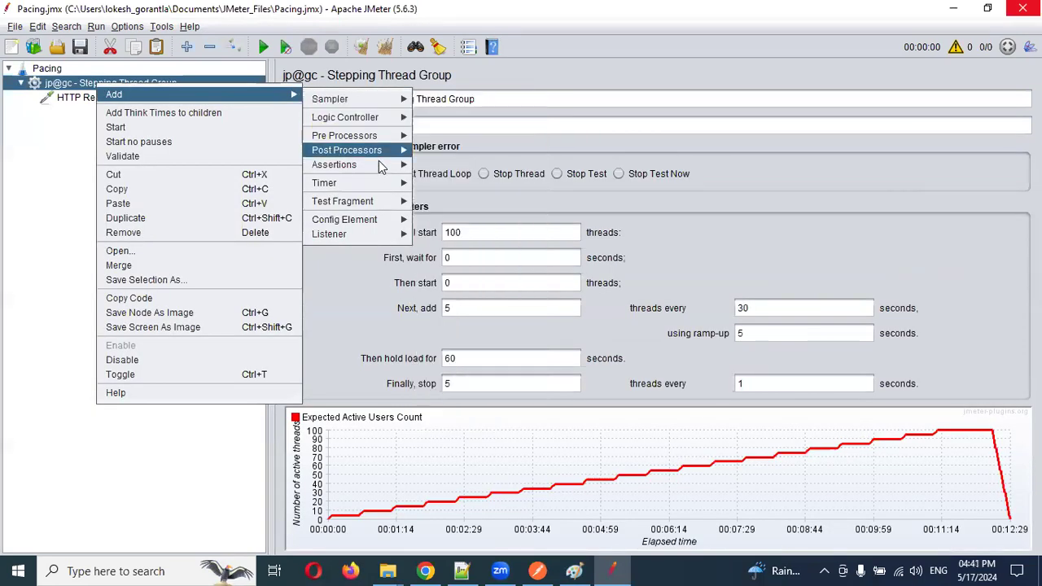
{"action": "mouse_move", "coordinate": [387, 236]}
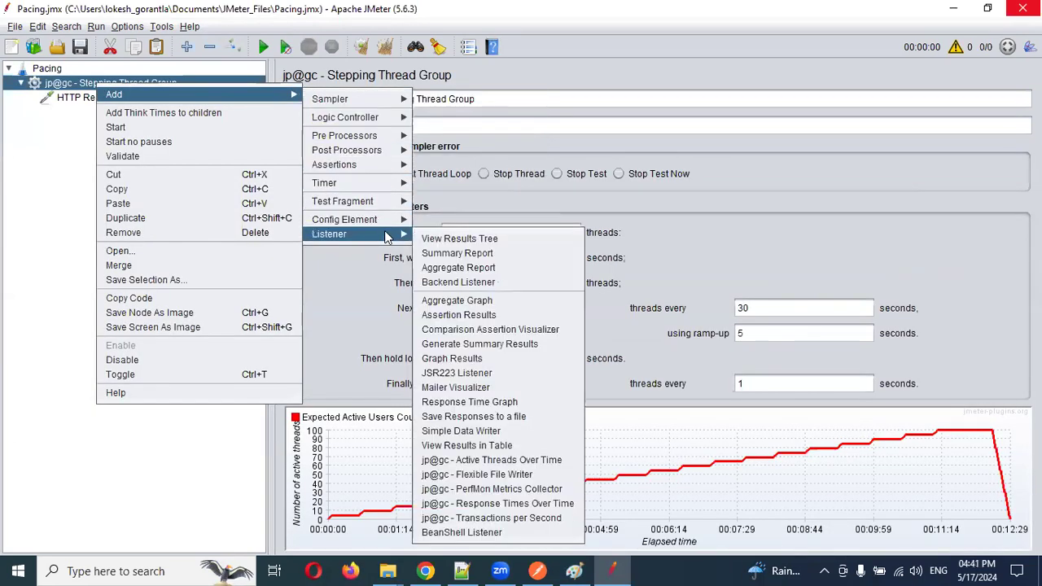
{"action": "left_click", "coordinate": [440, 239]}
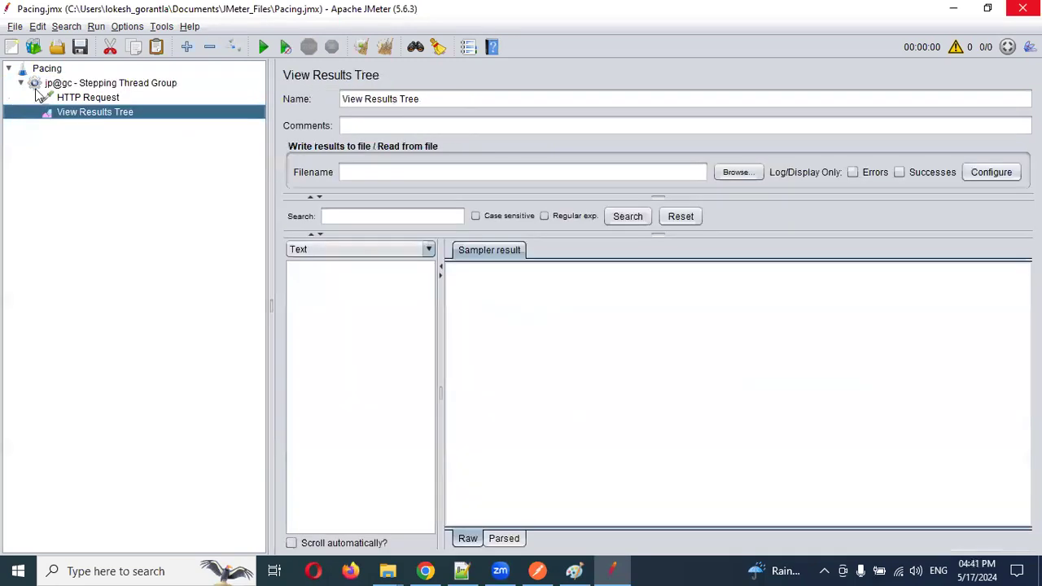
Step: Add a View Results in Table listener under the stepping thread group
{"action": "right_click", "coordinate": [86, 87]}
{"action": "mouse_move", "coordinate": [171, 96]}
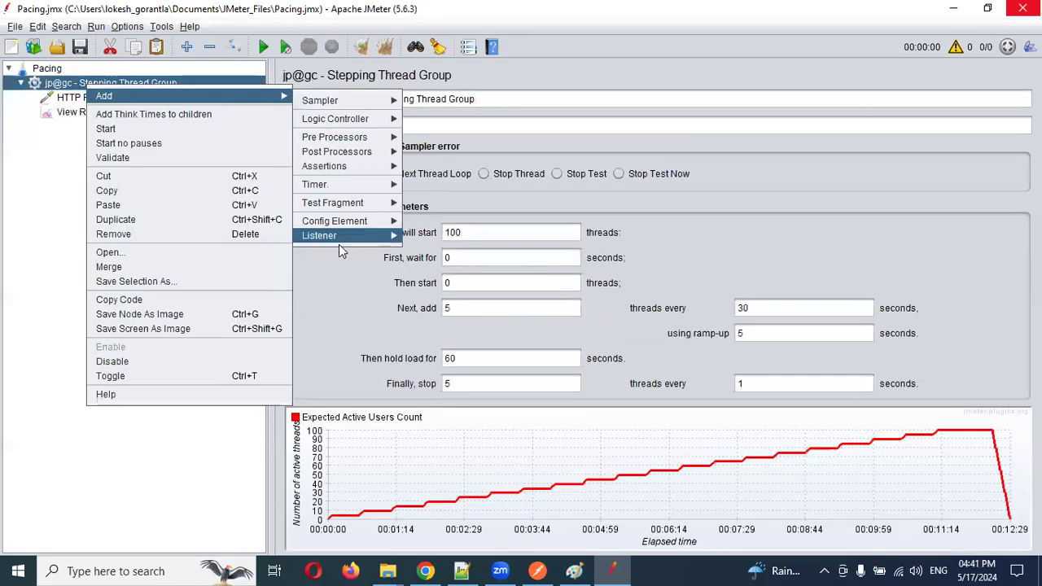
{"action": "mouse_move", "coordinate": [352, 238]}
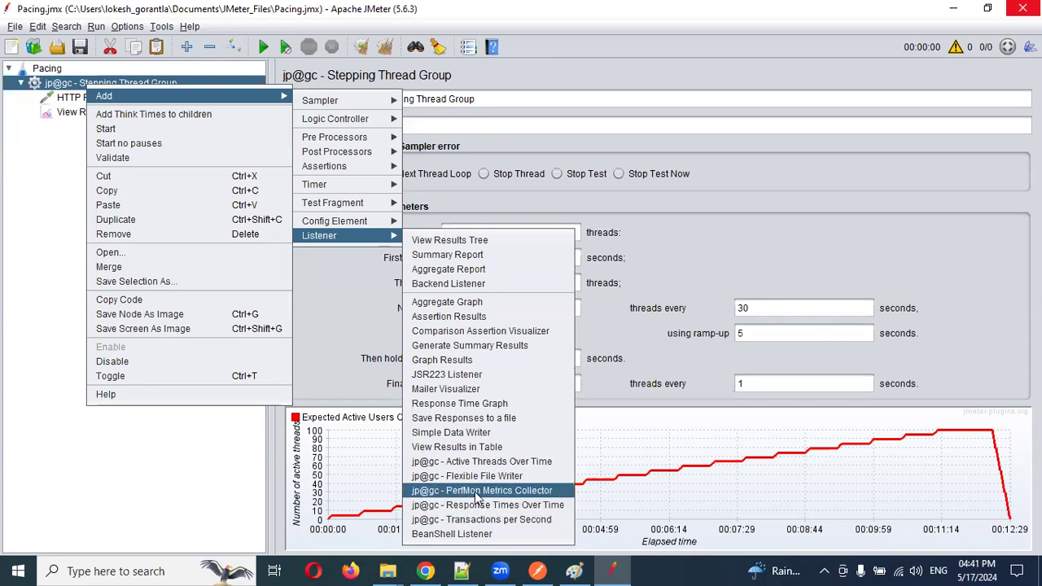
{"action": "left_click", "coordinate": [463, 447]}
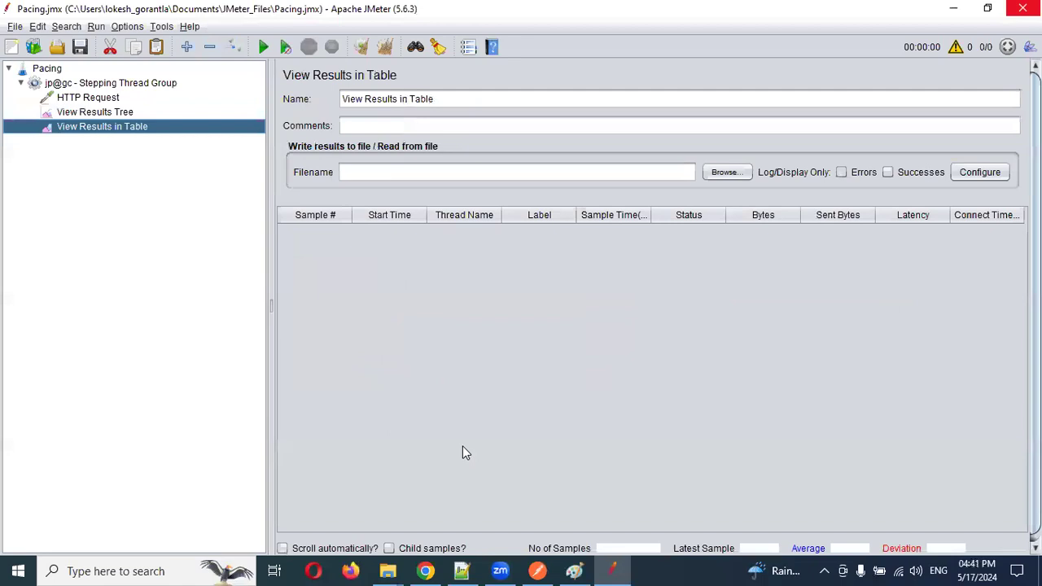
Step: Review the HTTP Request and stepping thread group settings, and start the test run
{"action": "left_click", "coordinate": [68, 100]}
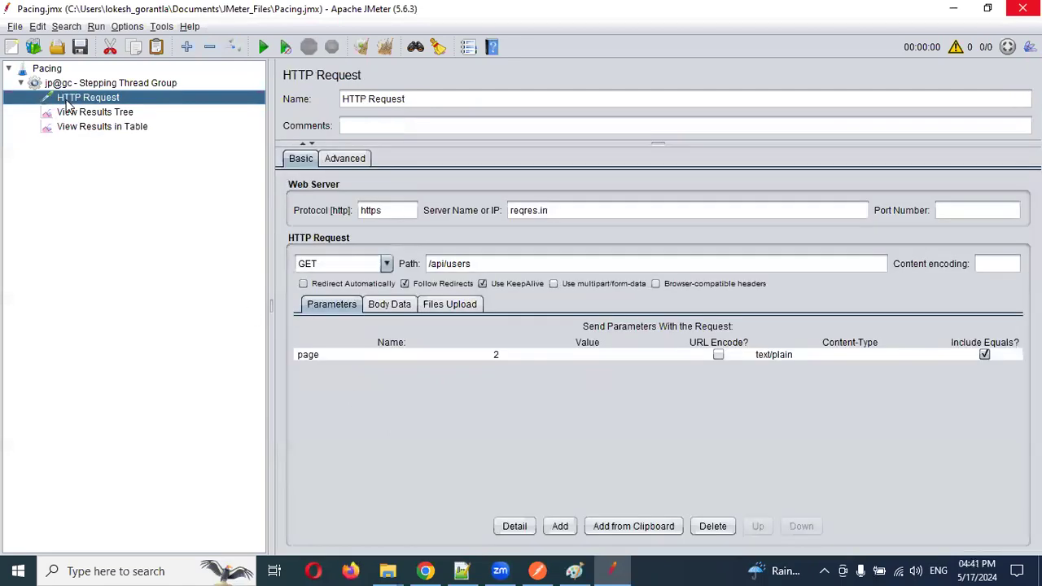
{"action": "left_click", "coordinate": [95, 84]}
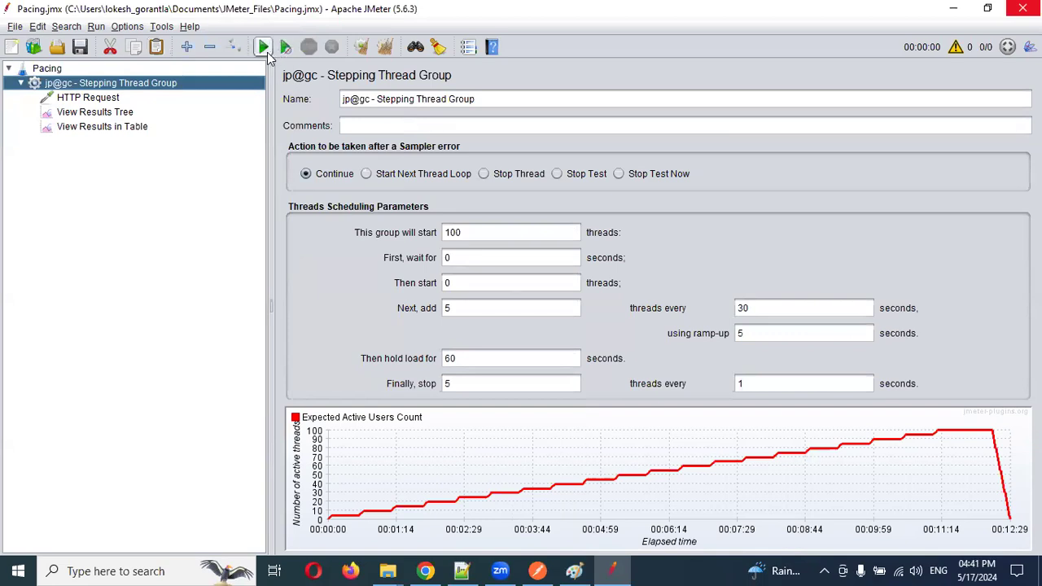
{"action": "left_click", "coordinate": [263, 48]}
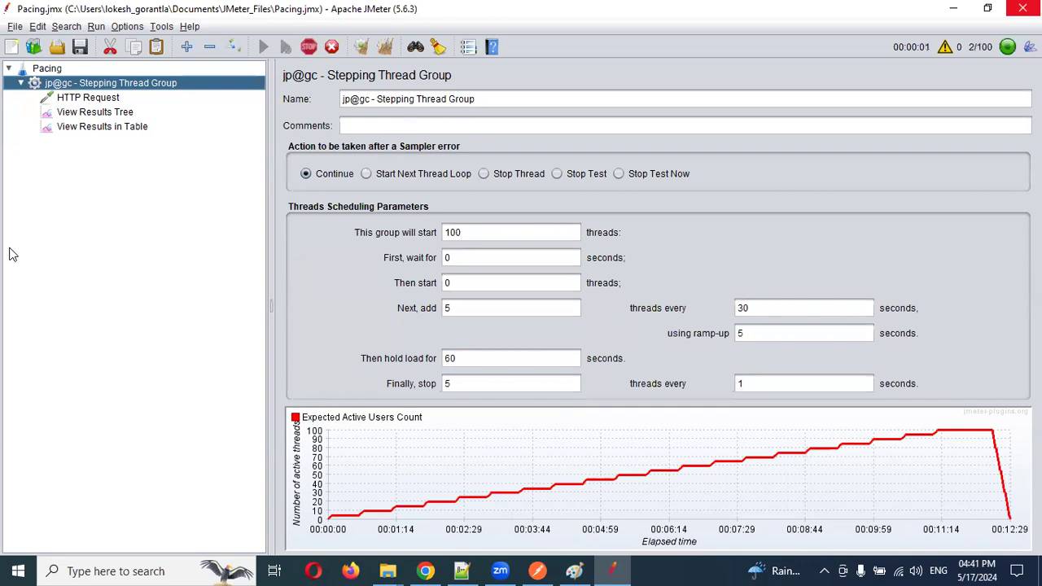
Step: Examine the incoming samples of the running test in View Results Tree and through the rows of View Results in Table
{"action": "left_click", "coordinate": [84, 115]}
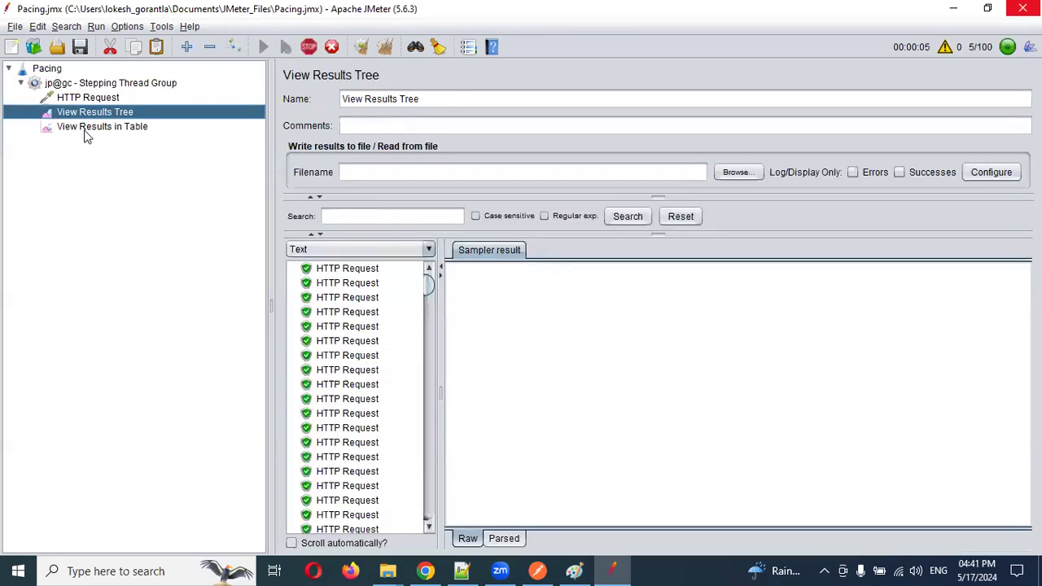
{"action": "left_click", "coordinate": [86, 128]}
{"action": "scroll", "coordinate": [439, 358], "scroll_direction": "down", "scroll_amount": 9}
{"action": "scroll", "coordinate": [442, 359], "scroll_direction": "down", "scroll_amount": 20}
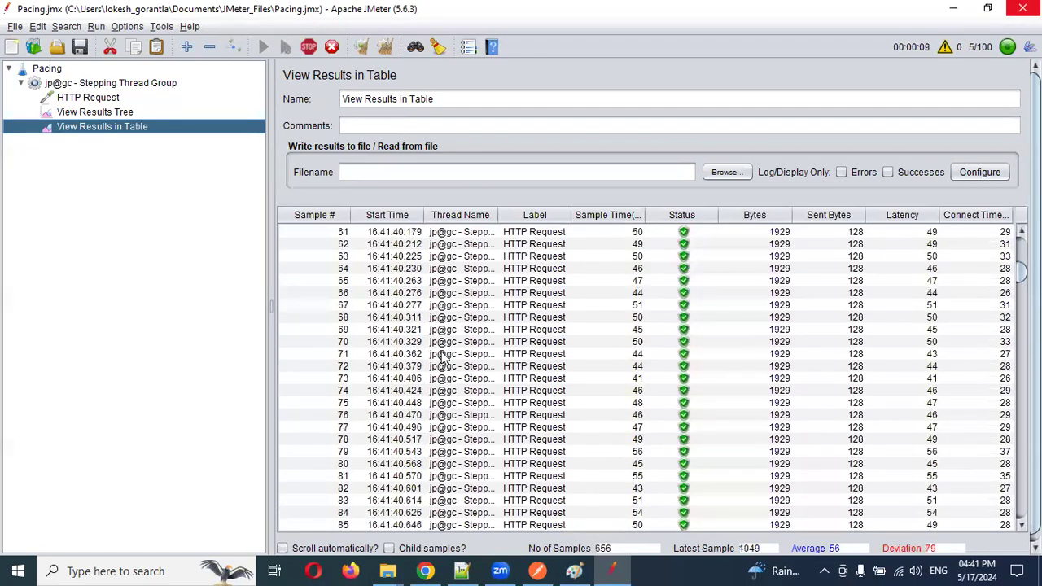
{"action": "scroll", "coordinate": [444, 359], "scroll_direction": "down", "scroll_amount": 7}
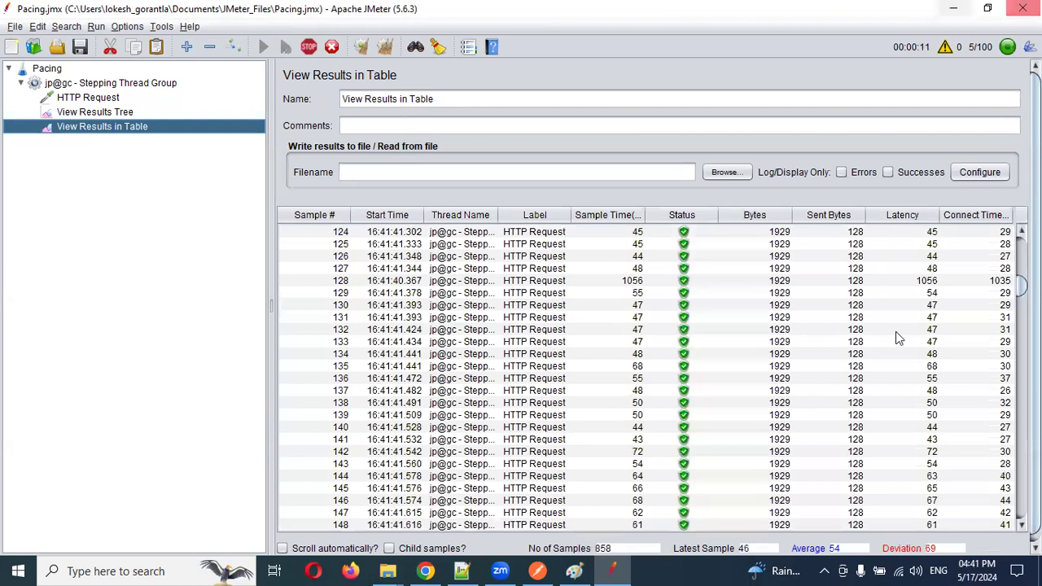
{"action": "left_click_drag", "start_coordinate": [1021, 281], "coordinate": [1021, 507]}
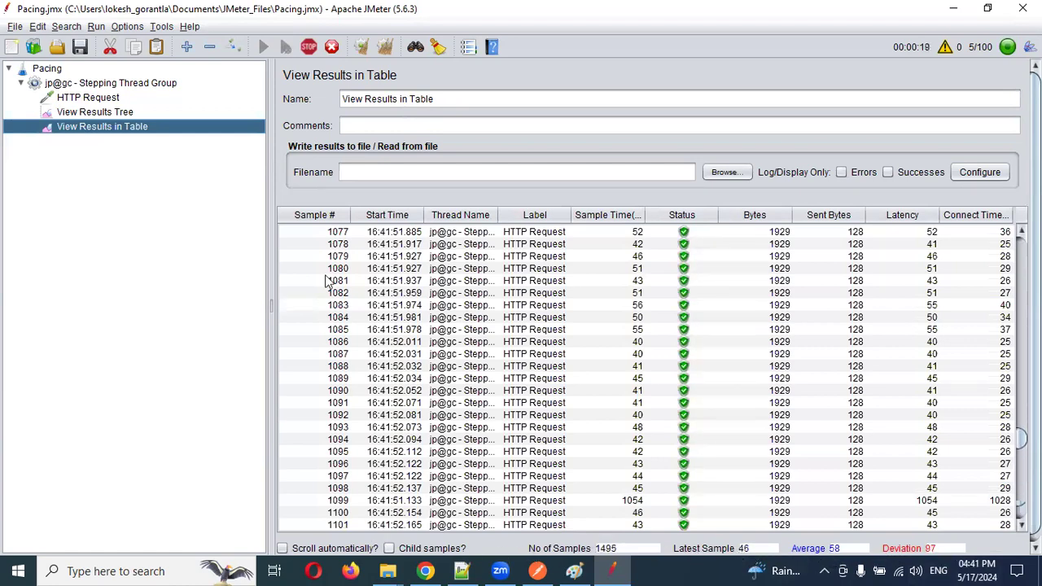
Step: Check View Results Tree again and compare the sample times of earlier and more recent requests in View Results in Table
{"action": "left_click", "coordinate": [60, 112]}
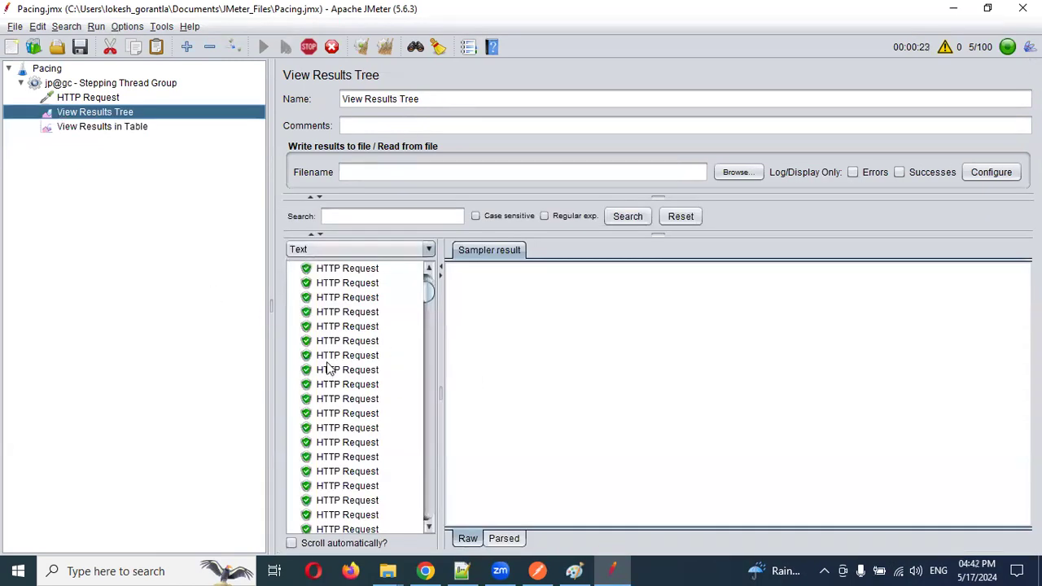
{"action": "left_click", "coordinate": [114, 127]}
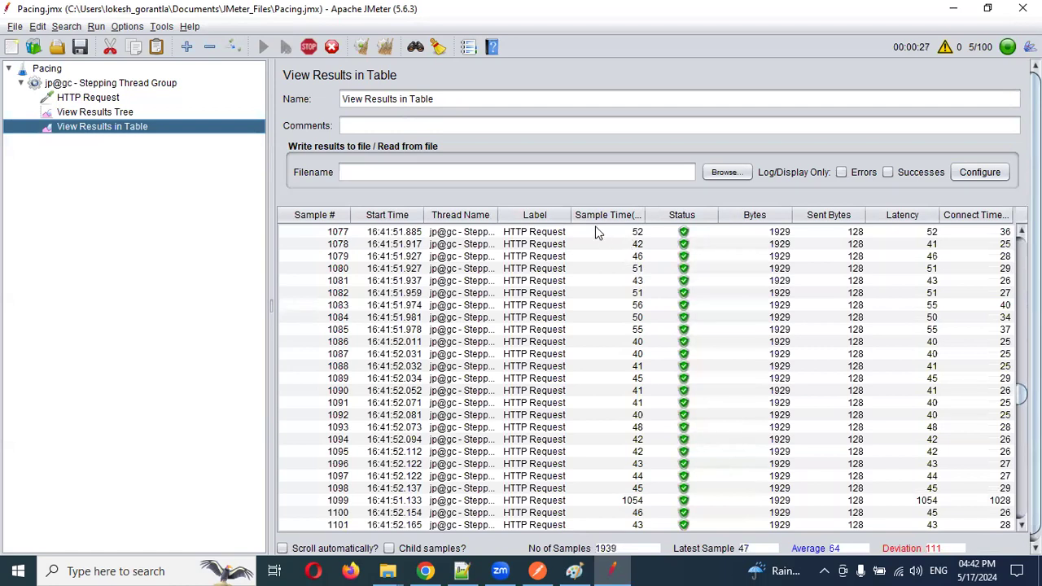
{"action": "scroll", "coordinate": [649, 277], "scroll_direction": "up", "scroll_amount": 10}
{"action": "scroll", "coordinate": [648, 278], "scroll_direction": "up", "scroll_amount": 19}
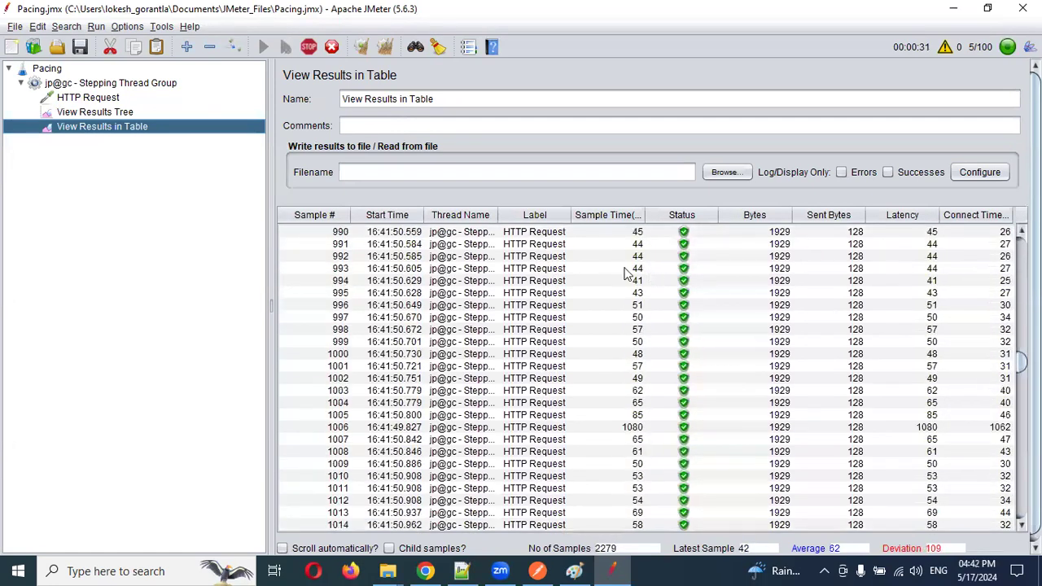
{"action": "left_click_drag", "start_coordinate": [497, 215], "coordinate": [493, 264]}
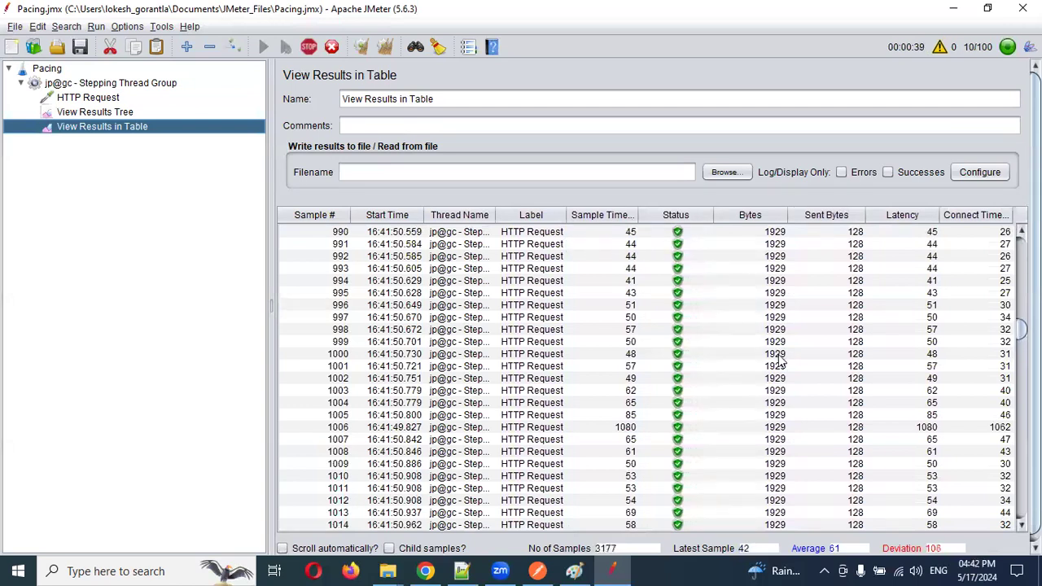
{"action": "scroll", "coordinate": [779, 360], "scroll_direction": "down", "scroll_amount": 4}
{"action": "left_click_drag", "start_coordinate": [1022, 326], "coordinate": [1022, 517]}
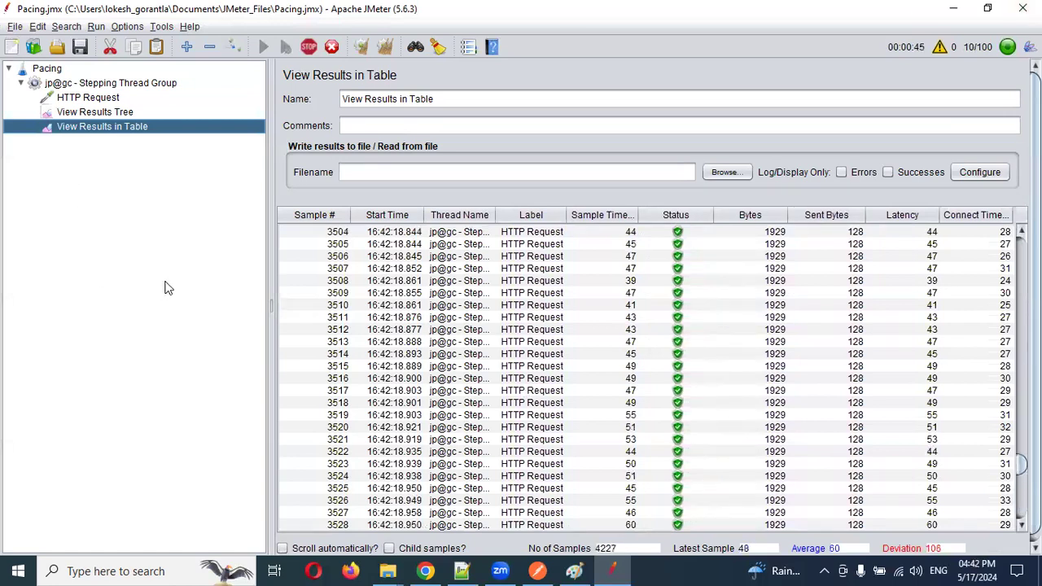
{"action": "scroll", "coordinate": [609, 392], "scroll_direction": "down", "scroll_amount": 5}
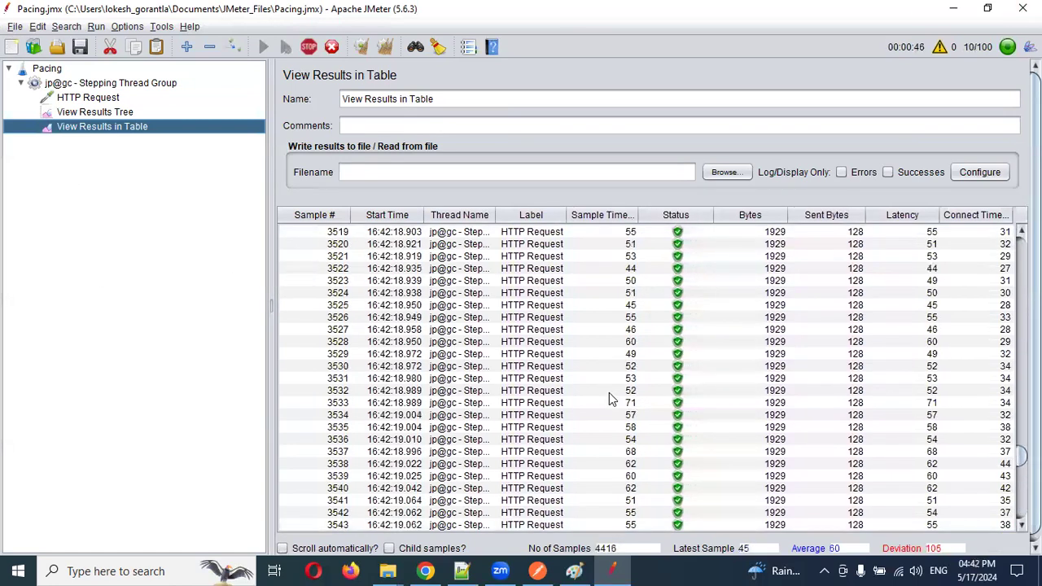
Step: Compare the stepping thread group's scheduling parameters with the samples in View Results in Table
{"action": "left_click", "coordinate": [95, 84]}
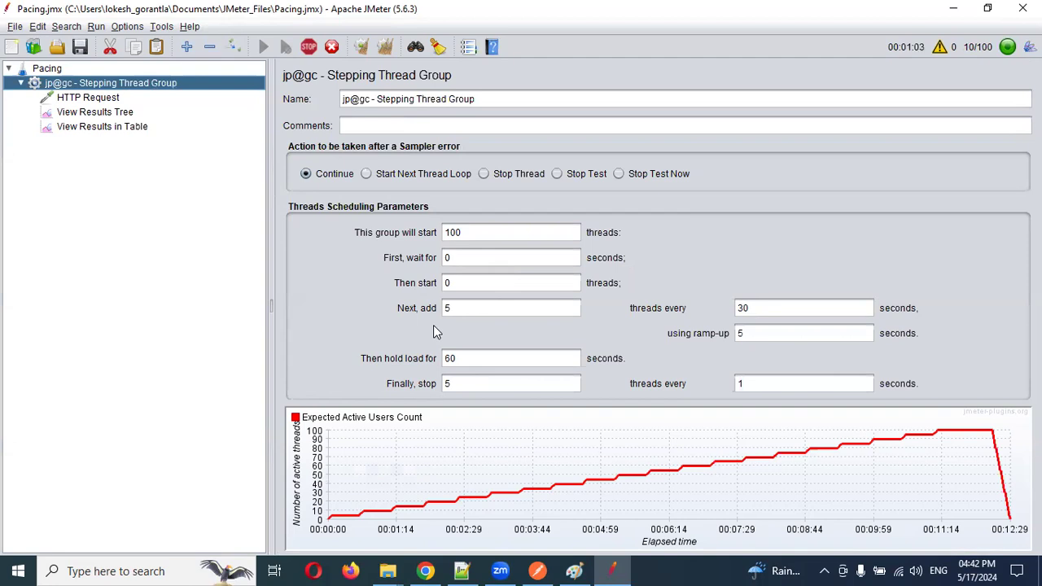
{"action": "left_click", "coordinate": [124, 128]}
{"action": "scroll", "coordinate": [661, 359], "scroll_direction": "down", "scroll_amount": 9}
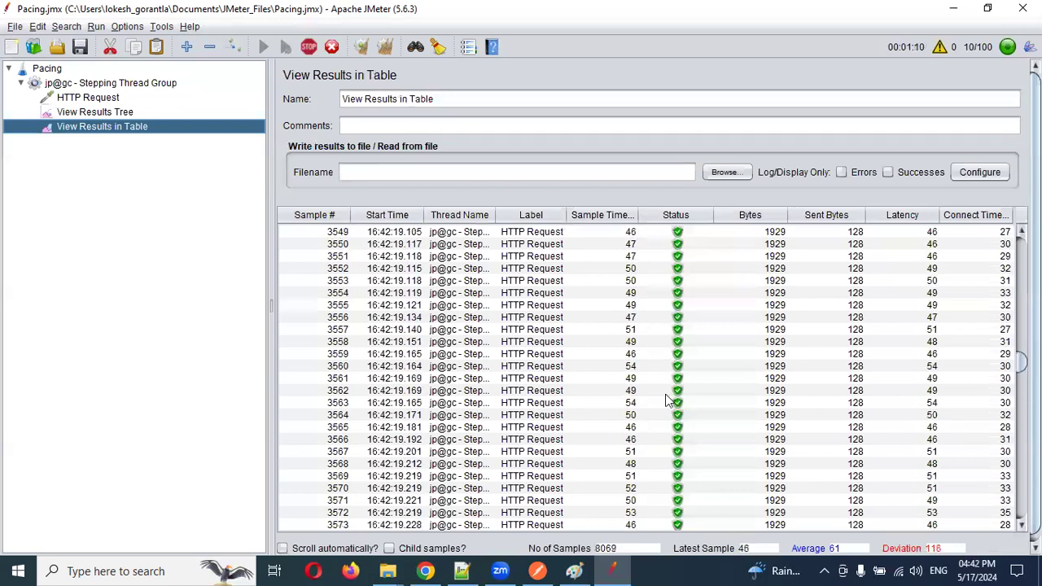
{"action": "left_click", "coordinate": [140, 83]}
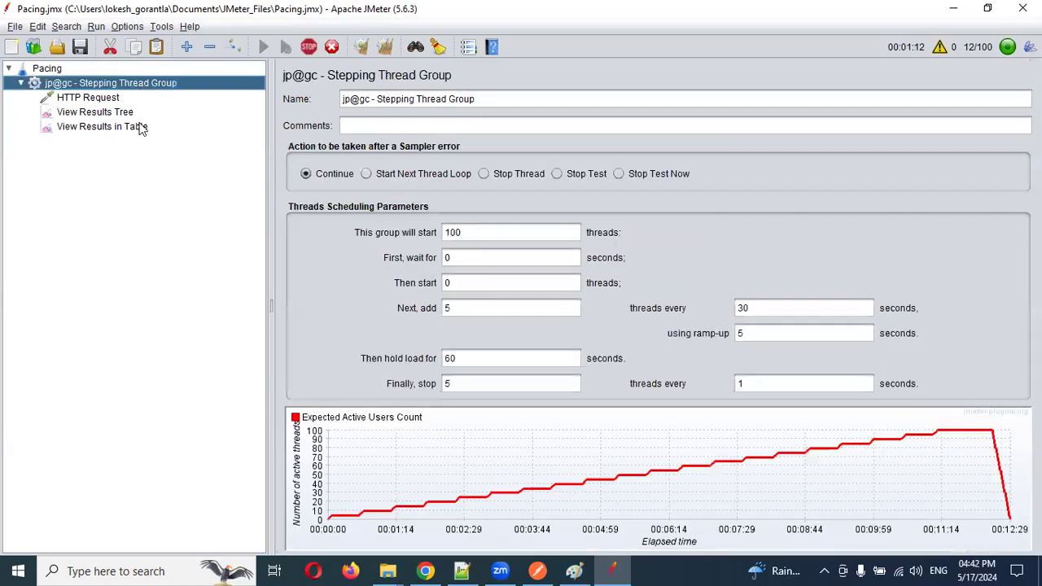